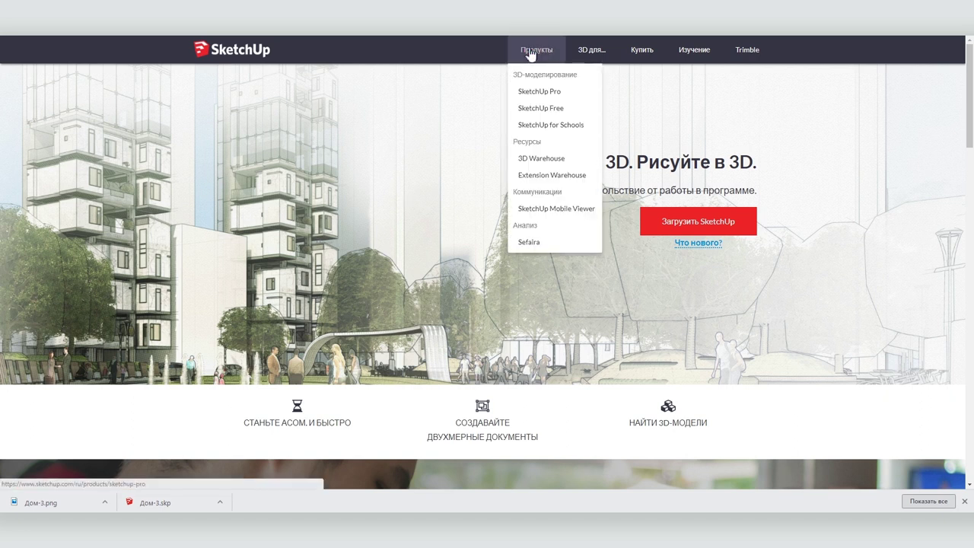
# Go to the SketchUp Free product page and launch the free web modelling app
pyautogui.click(540, 109)
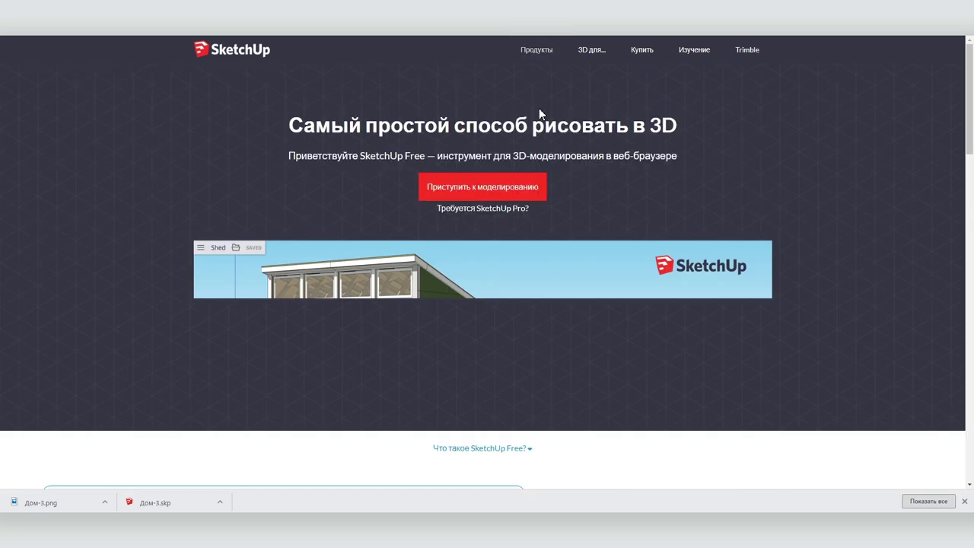
pyautogui.click(477, 192)
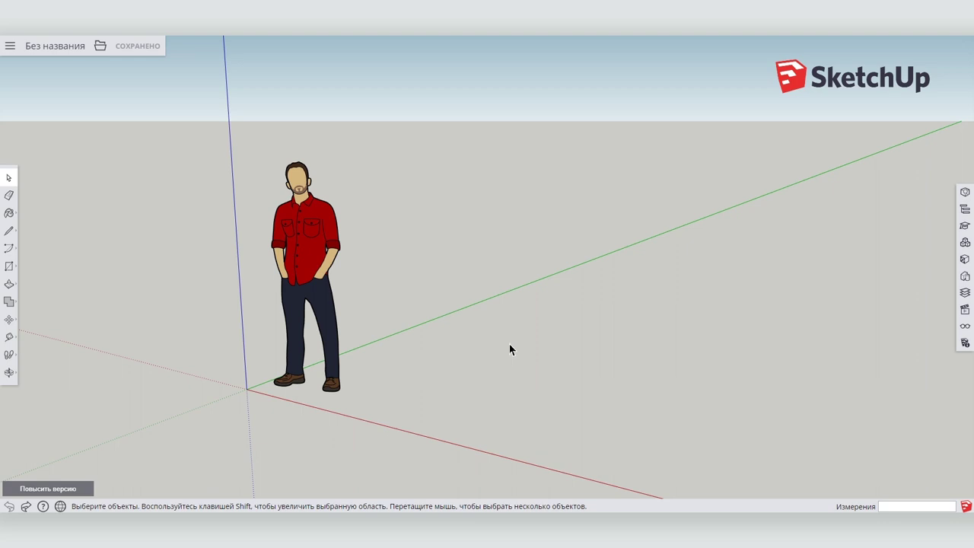
# Zoom and orbit the blank model so the figure and axes are seen frontally
pyautogui.scroll(-1, 565, 274)
pyautogui.scroll(-3, 718, 300)
pyautogui.scroll(2, 757, 309)
pyautogui.scroll(2, 522, 257)
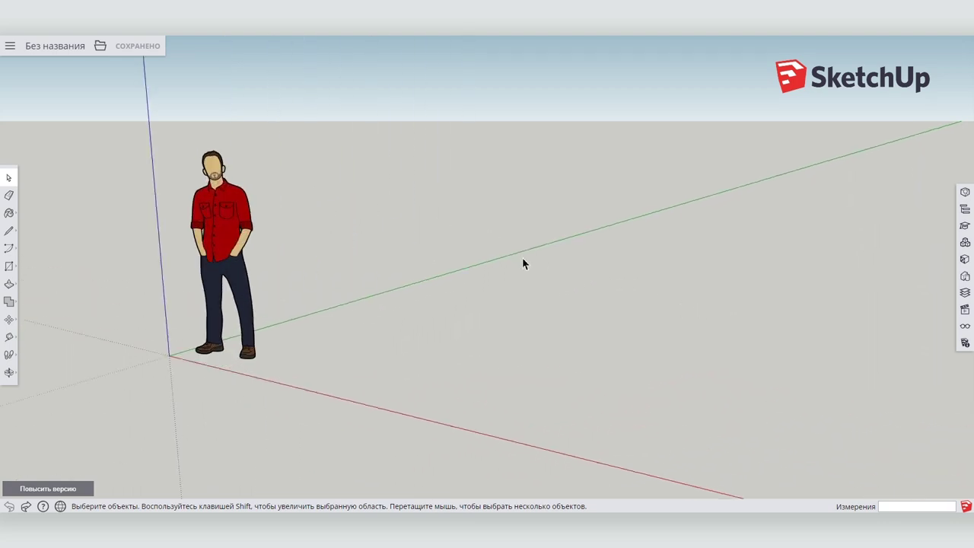
pyautogui.scroll(-1, 525, 251)
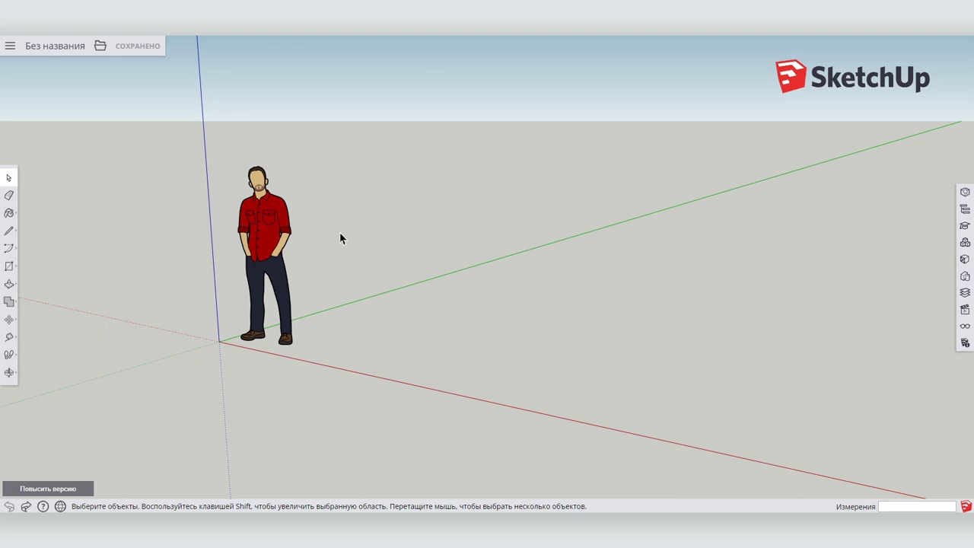
pyautogui.moveTo(380, 309)
pyautogui.mouseDown(button='middle')
pyautogui.moveTo(128, 272)
pyautogui.moveTo(739, 297)
pyautogui.moveTo(370, 312)
pyautogui.moveTo(771, 318)
pyautogui.moveTo(831, 303)
pyautogui.mouseUp(button='middle')
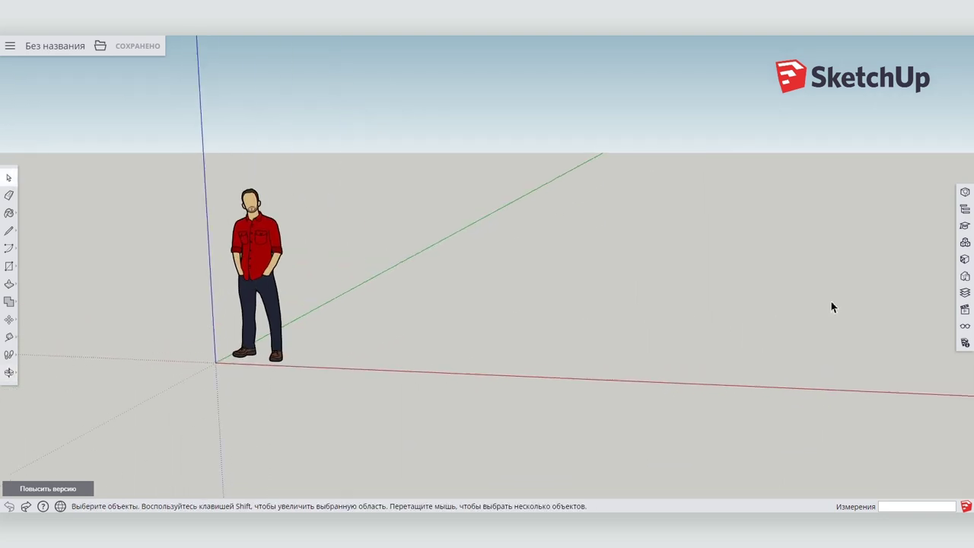
# Draw a trial rectangle on the ground, then select and delete it
pyautogui.click(10, 266)
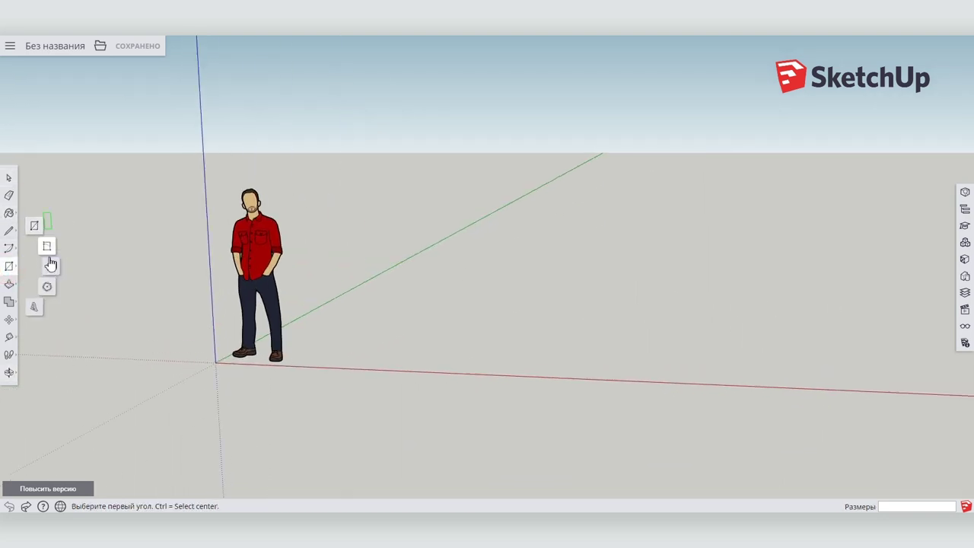
pyautogui.click(35, 226)
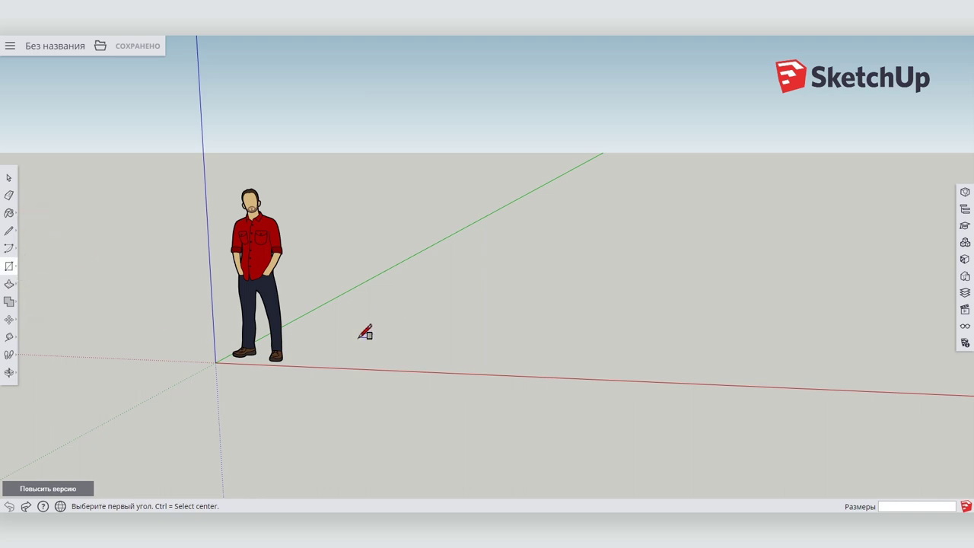
pyautogui.click(312, 347)
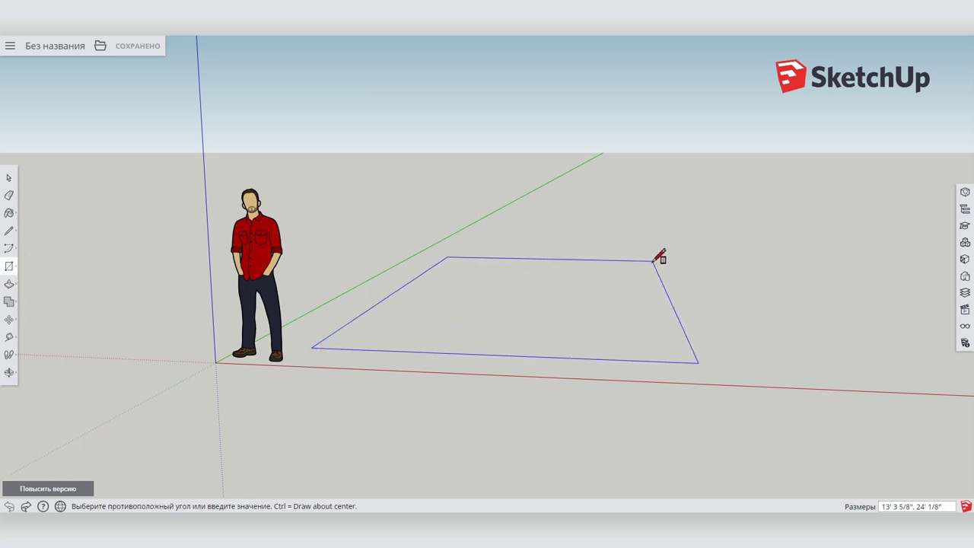
pyautogui.click(653, 261)
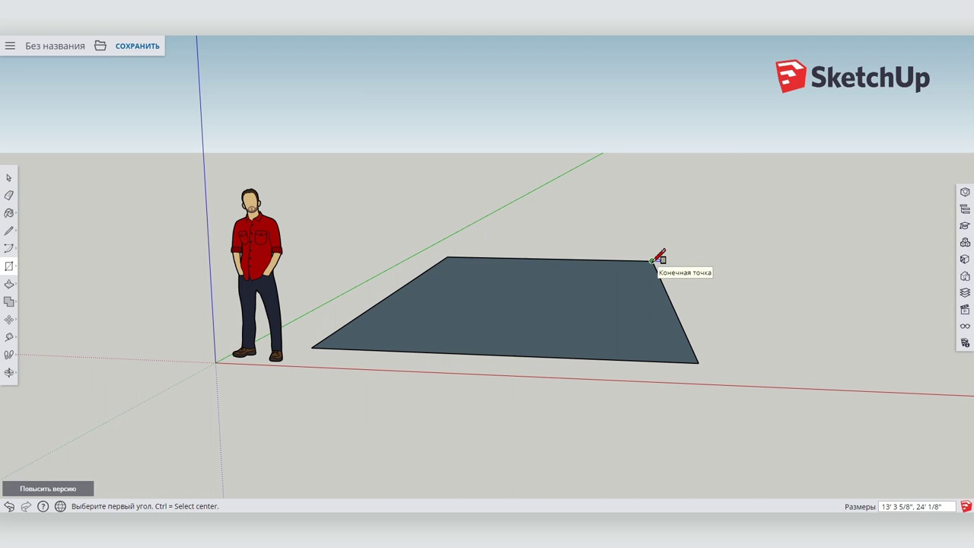
pyautogui.press('ctrl')
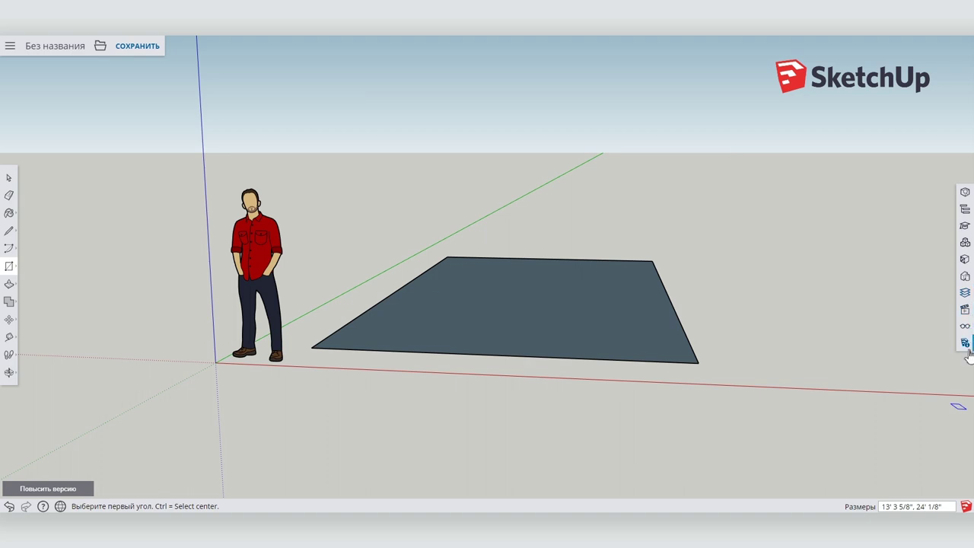
pyautogui.click(13, 177)
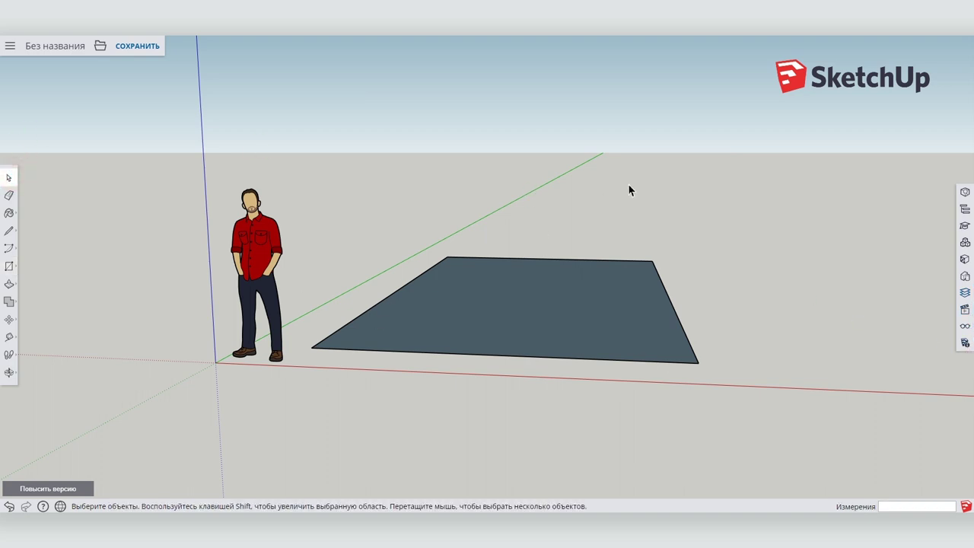
pyautogui.moveTo(627, 184); pyautogui.dragTo(414, 428)
pyautogui.press('Delete')
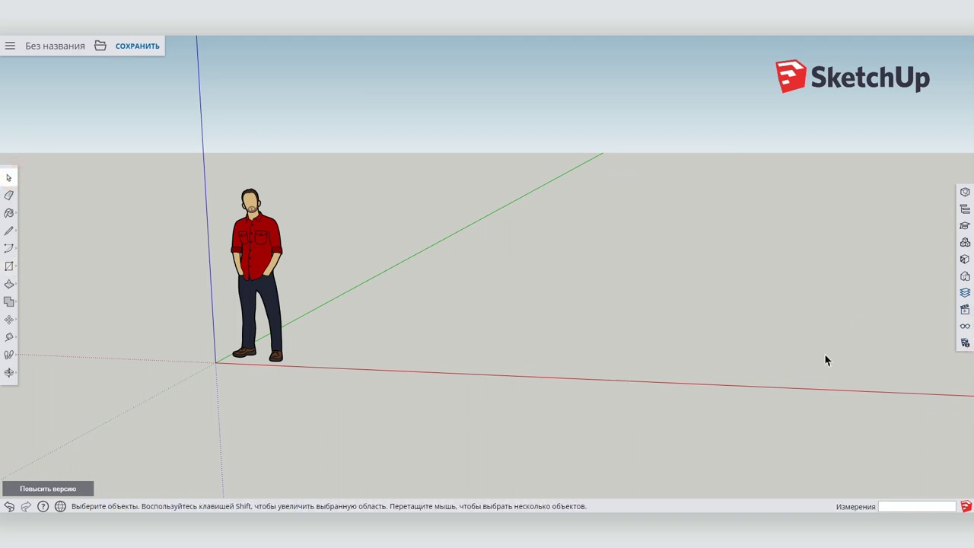
# Set the model's length units to metres with 0.000 precision in Model Info
pyautogui.click(965, 341)
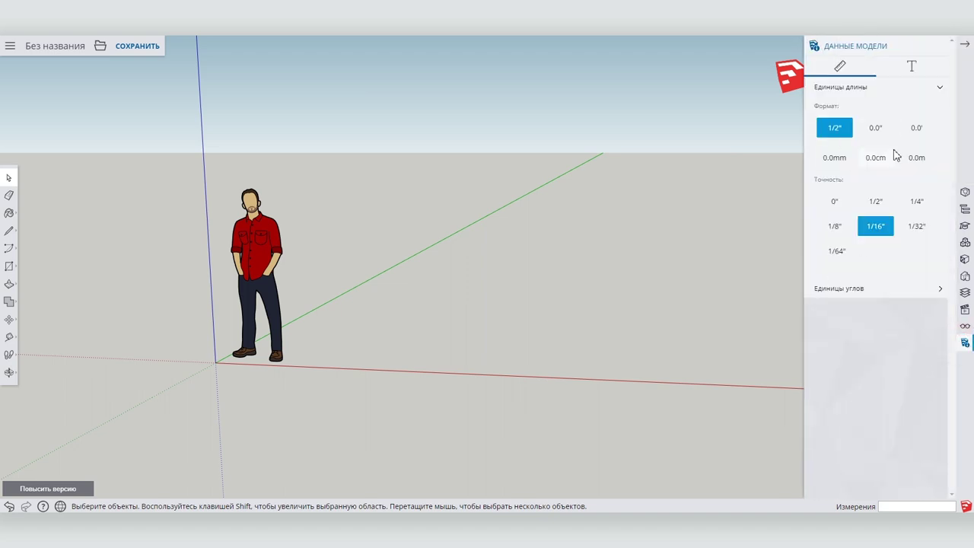
pyautogui.click(916, 157)
pyautogui.click(835, 227)
pyautogui.click(966, 47)
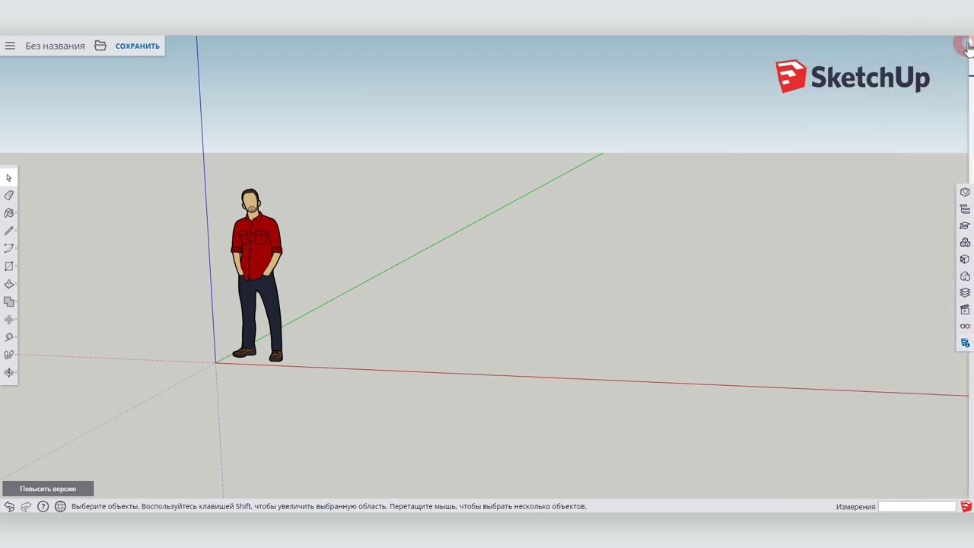
pyautogui.click(10, 268)
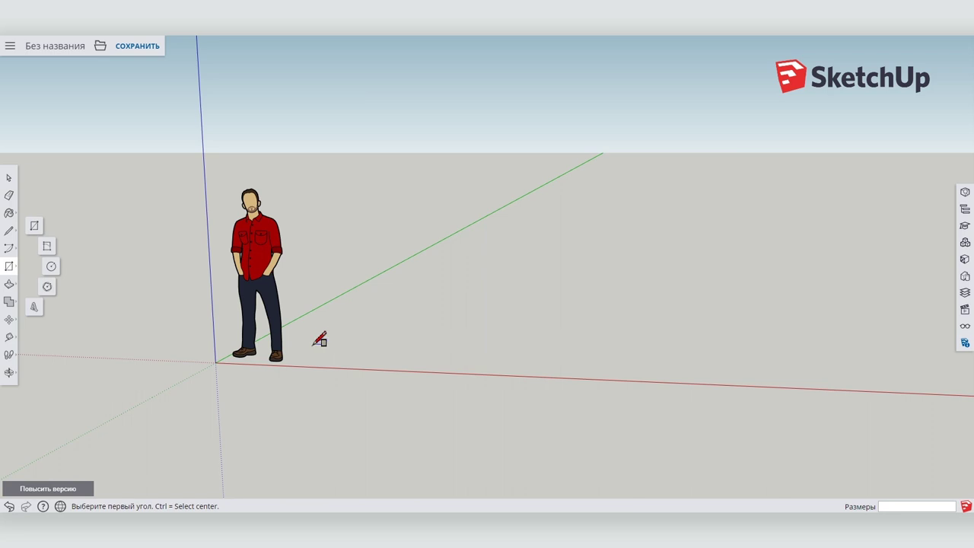
# Draw the rectangular floor beside the figure and resize it to the typed dimensions
pyautogui.click(313, 343)
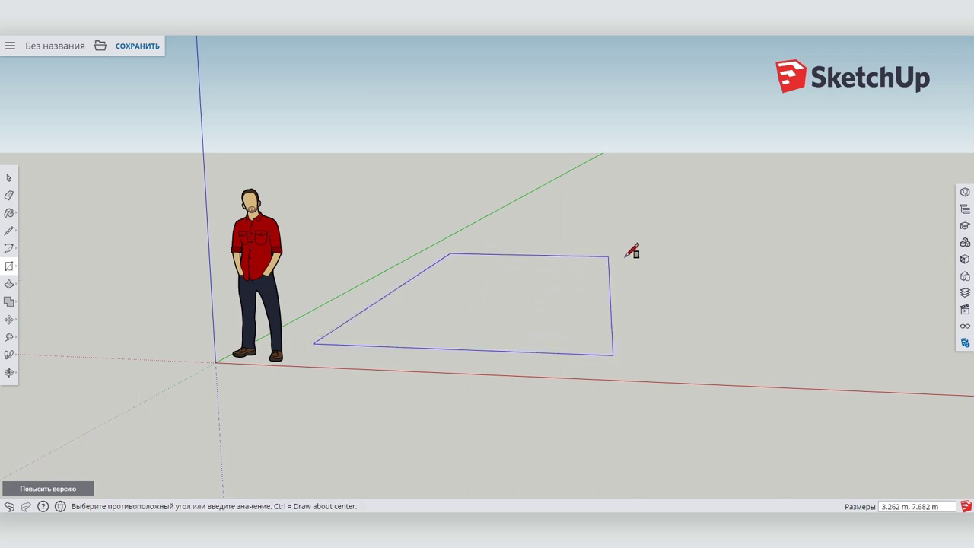
pyautogui.click(659, 249)
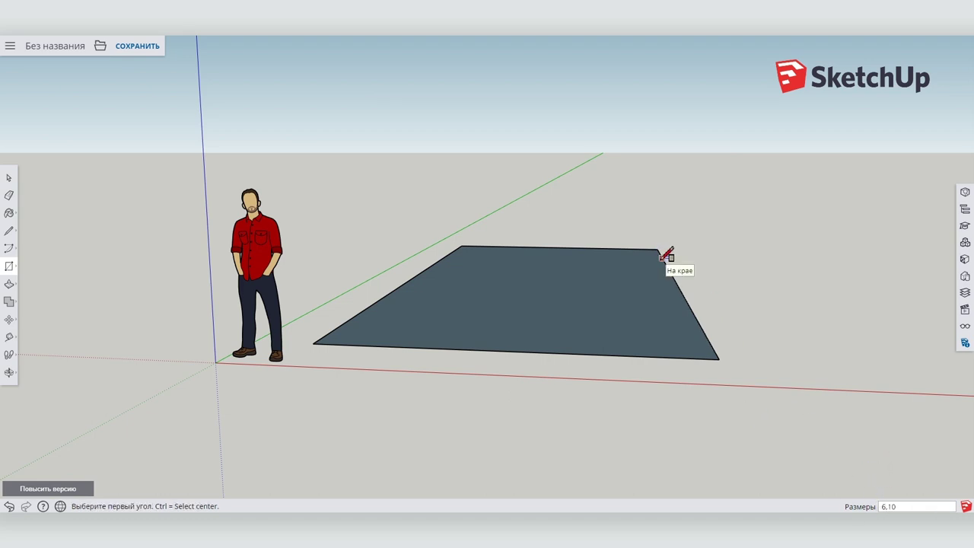
pyautogui.press('Return')
pyautogui.moveTo(659, 249)
pyautogui.mouseDown(button='middle')
pyautogui.moveTo(587, 457)
pyautogui.moveTo(620, 297)
pyautogui.moveTo(604, 276)
pyautogui.mouseUp(button='middle')
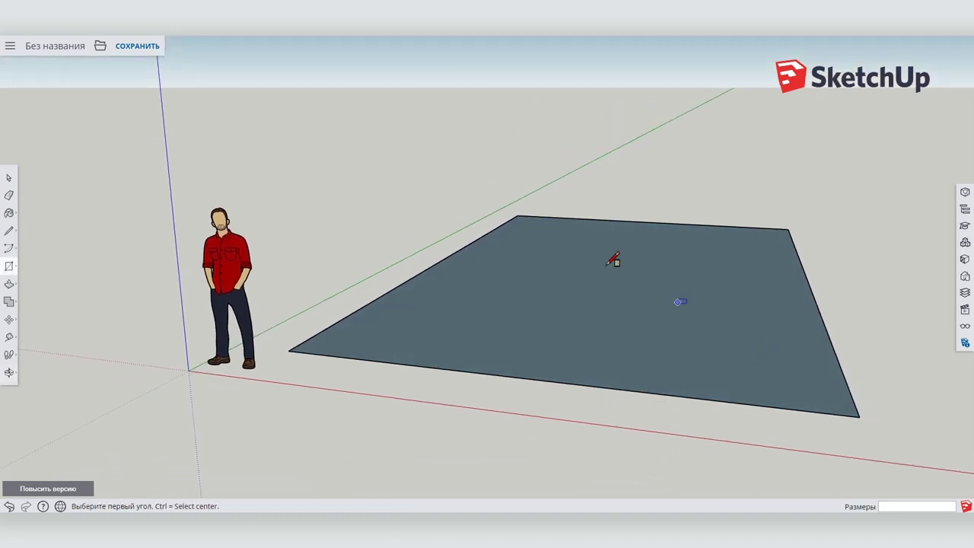
# Push/Pull the floor face up into a box exactly 3 m tall
pyautogui.click(9, 285)
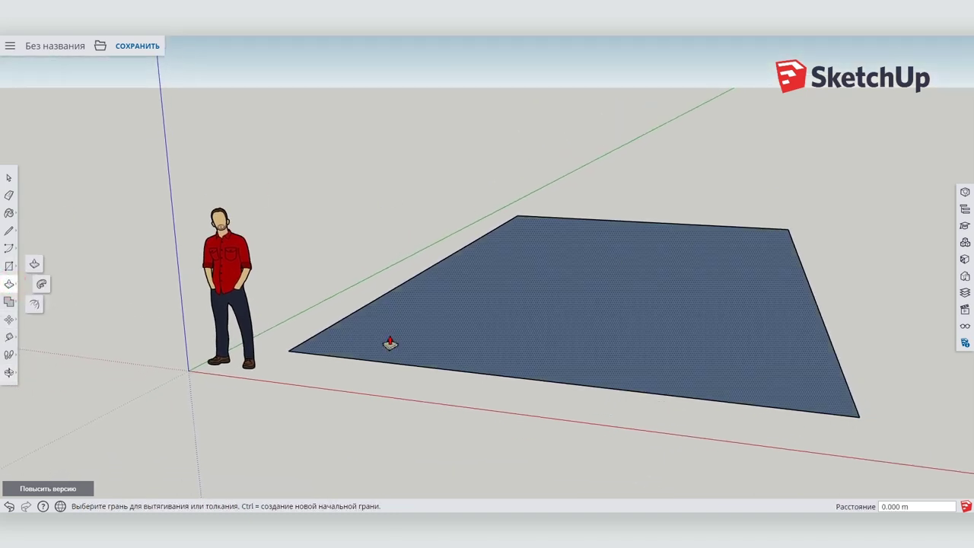
pyautogui.moveTo(567, 346)
pyautogui.mouseDown()
pyautogui.moveTo(556, 106)
pyautogui.moveTo(529, 409)
pyautogui.moveTo(565, 80)
pyautogui.mouseUp()
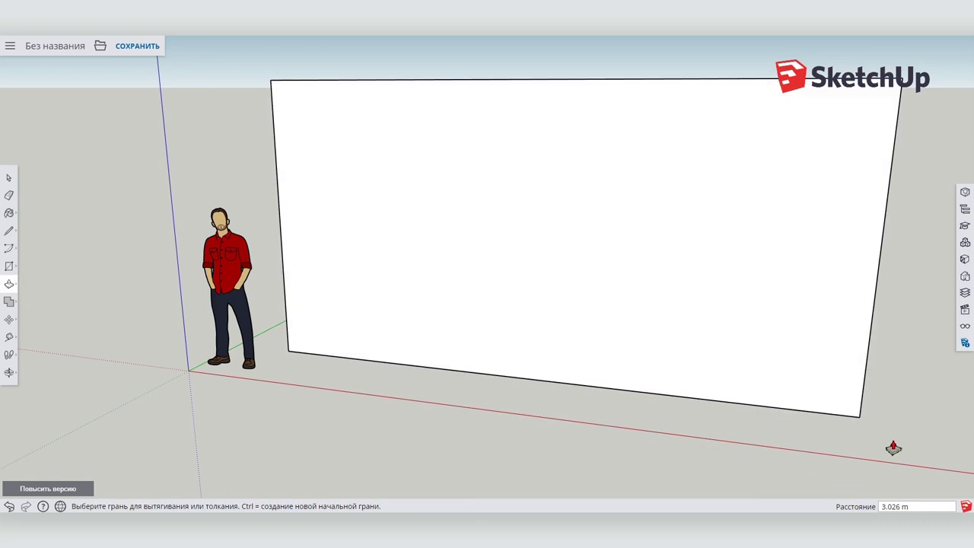
pyautogui.press('Return')
pyautogui.moveTo(838, 421); pyautogui.dragTo(659, 222, button='middle')
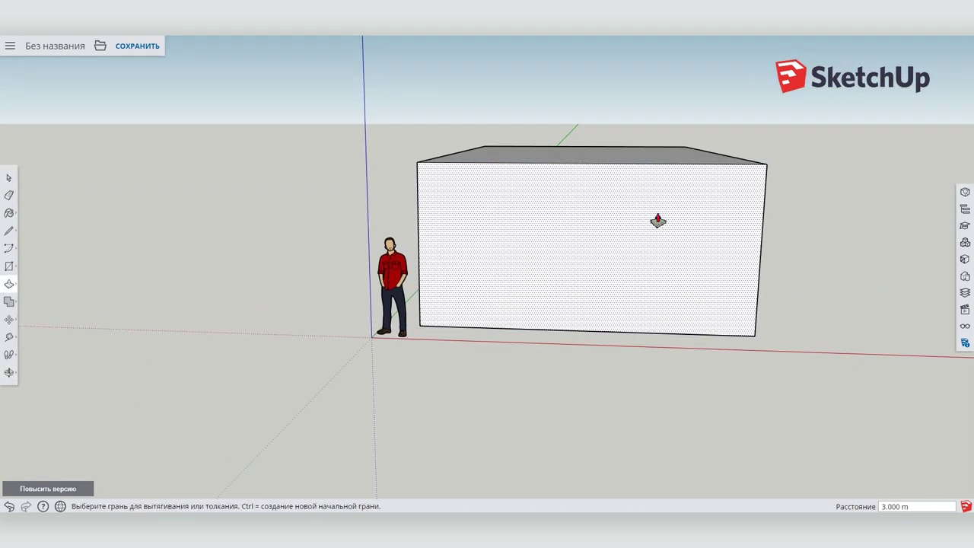
pyautogui.click(10, 231)
# Draw a triangular gable face on top of the box's front wall
pyautogui.moveTo(613, 150)
pyautogui.mouseDown(button='middle')
pyautogui.moveTo(583, 133)
pyautogui.moveTo(631, 137)
pyautogui.mouseUp(button='middle')
pyautogui.click(386, 161)
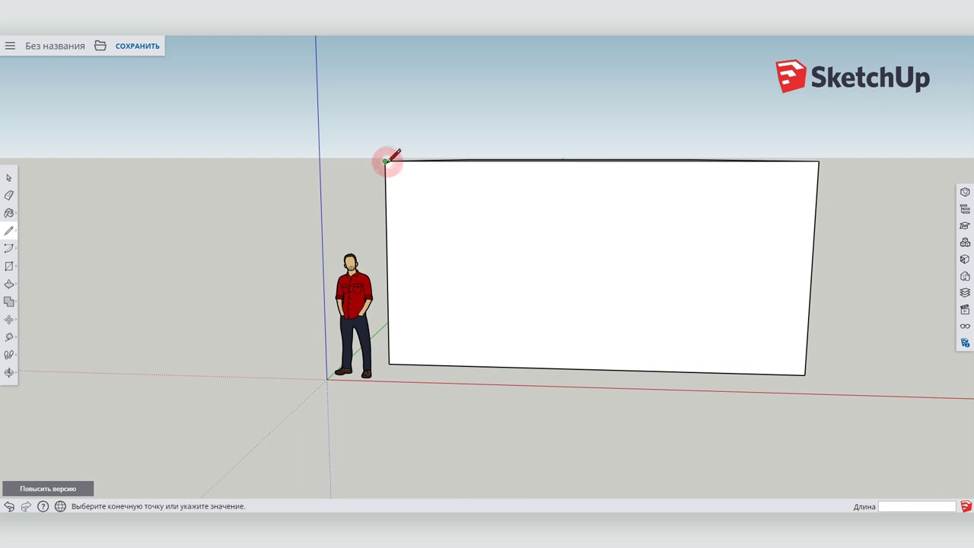
pyautogui.click(369, 162)
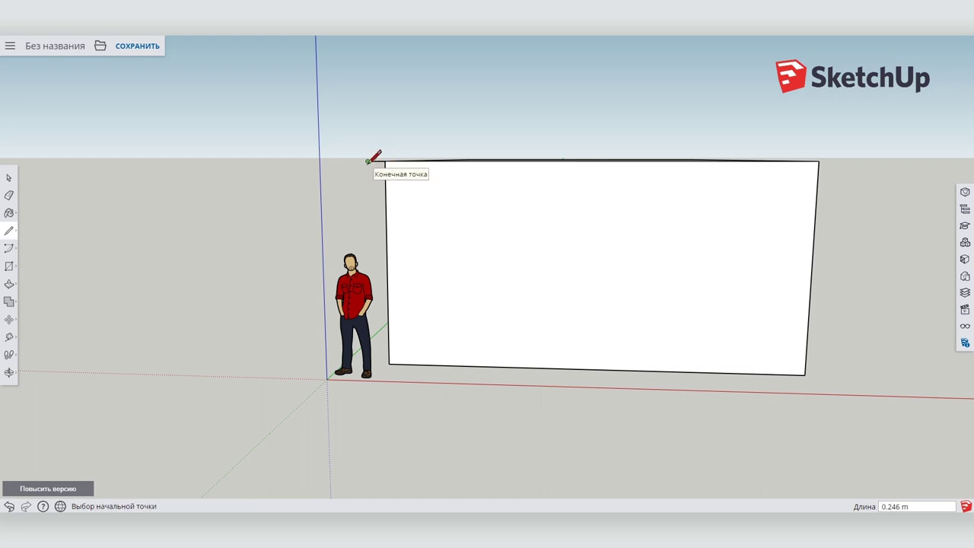
pyautogui.click(369, 160)
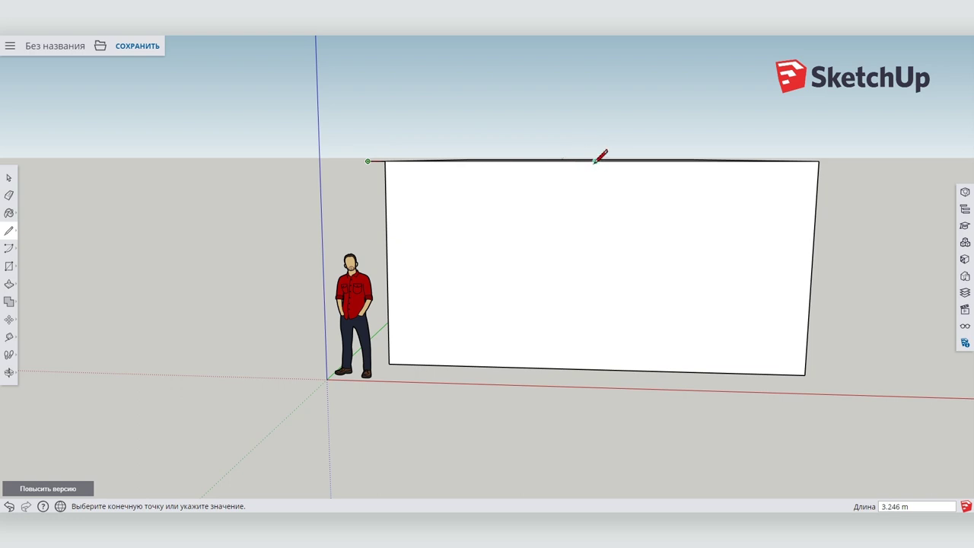
pyautogui.click(598, 39)
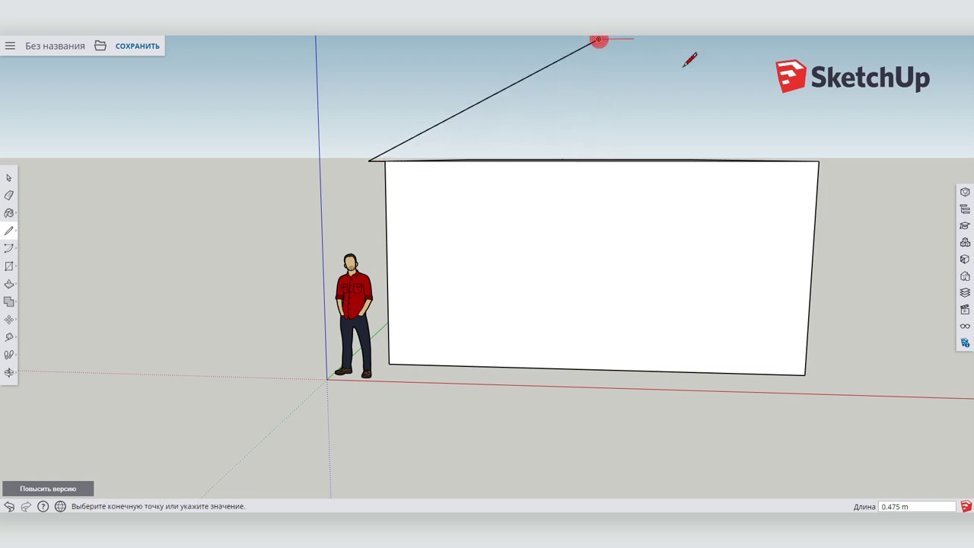
pyautogui.click(819, 160)
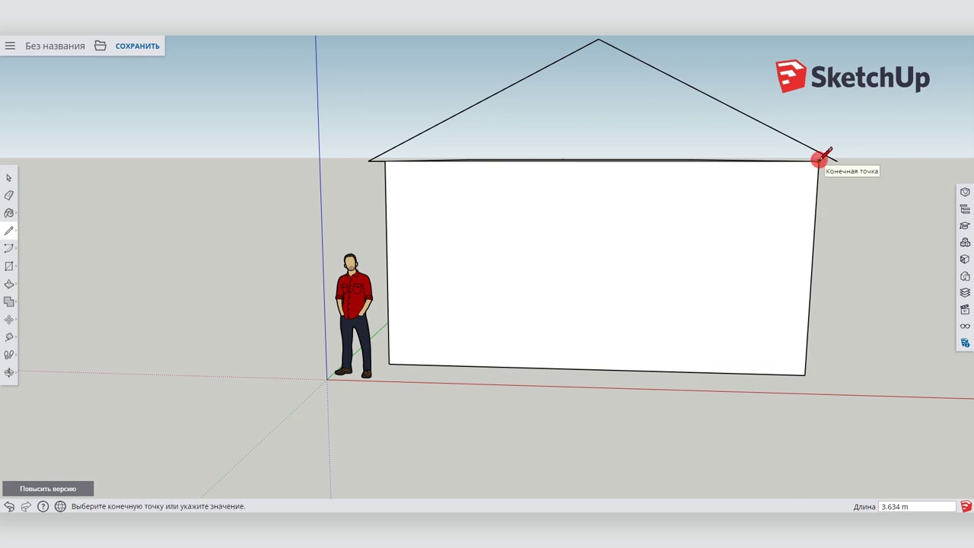
pyautogui.click(820, 160)
# Push the gable triangle along the full house length to form the pitched roof
pyautogui.moveTo(820, 160)
pyautogui.mouseDown(button='middle')
pyautogui.moveTo(505, 186)
pyautogui.moveTo(33, 176)
pyautogui.mouseUp(button='middle')
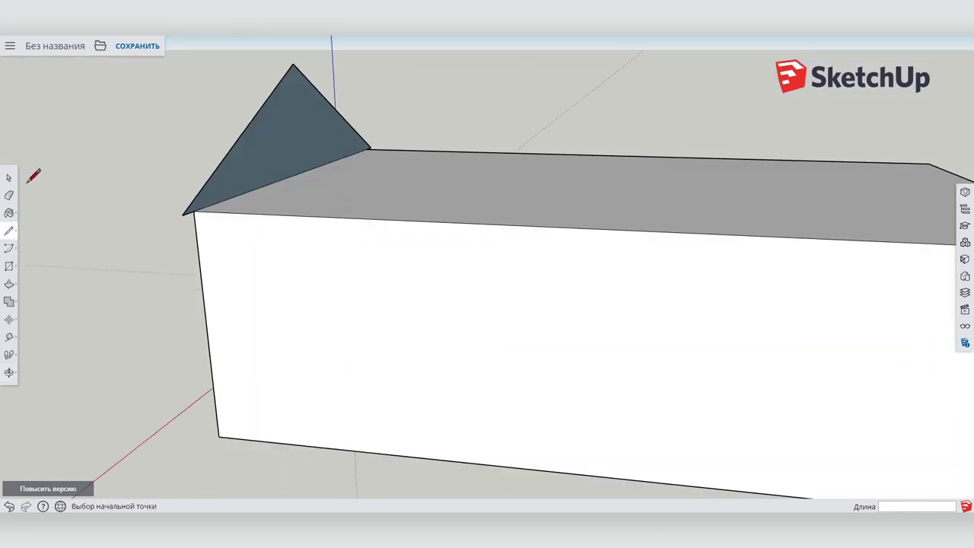
pyautogui.click(9, 283)
pyautogui.scroll(-3, 483, 171)
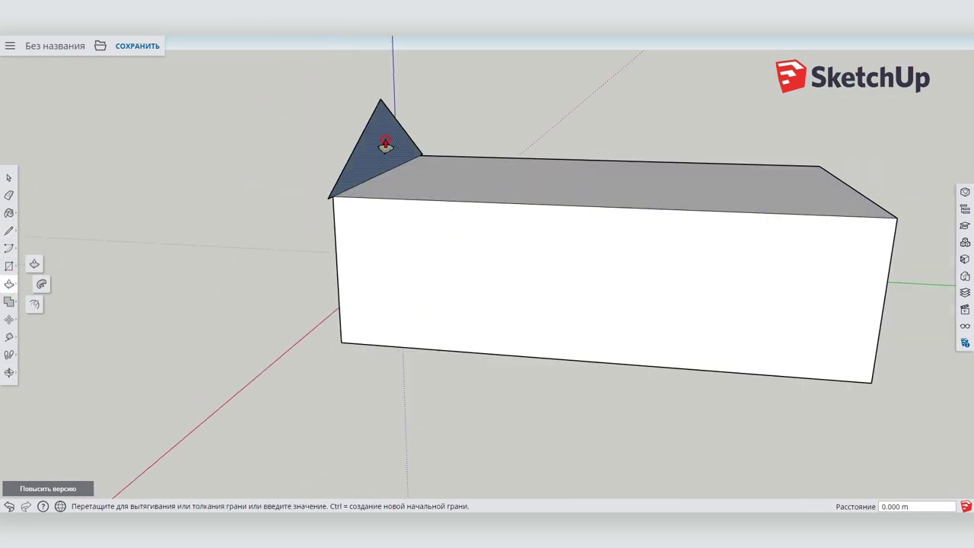
pyautogui.moveTo(387, 146); pyautogui.dragTo(865, 190)
pyautogui.click(864, 190)
pyautogui.moveTo(864, 190)
pyautogui.mouseDown(button='middle')
pyautogui.moveTo(822, 206)
pyautogui.moveTo(865, 191)
pyautogui.moveTo(888, 233)
pyautogui.moveTo(799, 137)
pyautogui.moveTo(561, 245)
pyautogui.mouseUp(button='middle')
pyautogui.scroll(3, 402, 326)
pyautogui.moveTo(403, 326)
pyautogui.mouseDown(button='middle')
pyautogui.moveTo(548, 353)
pyautogui.moveTo(515, 352)
pyautogui.mouseUp(button='middle')
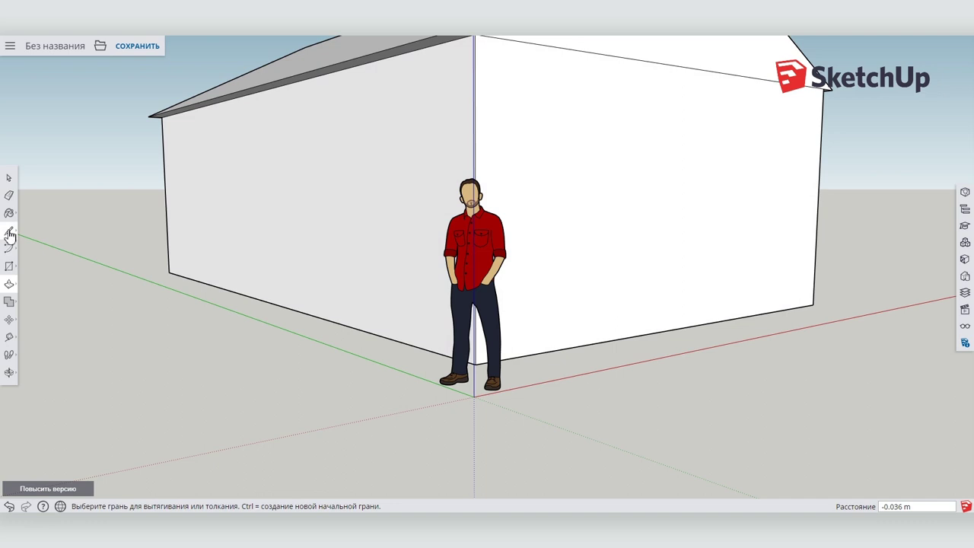
# Draw the extension's profile face with lines at the house's corner
pyautogui.click(9, 232)
pyautogui.click(473, 366)
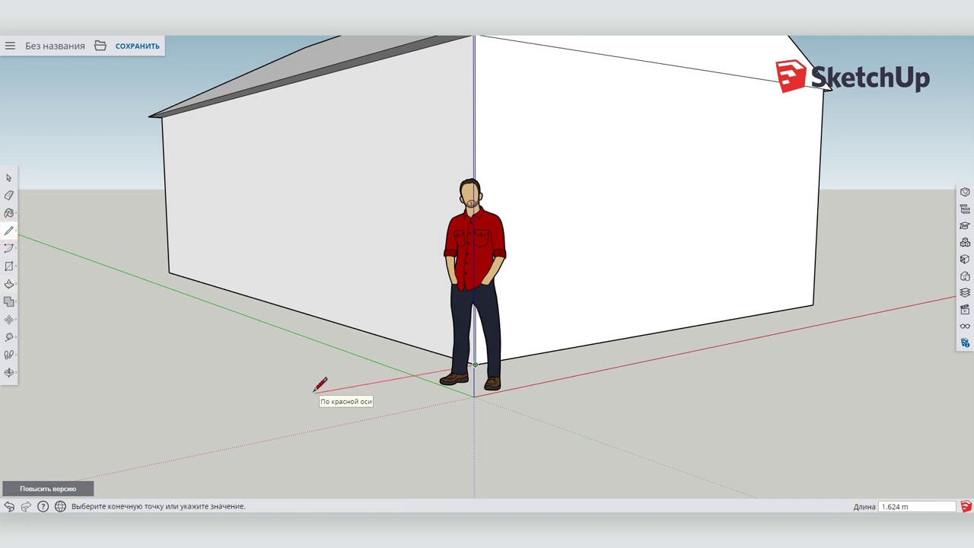
pyautogui.moveTo(314, 392); pyautogui.dragTo(234, 354, button='middle')
pyautogui.click(234, 355)
pyautogui.click(234, 169)
pyautogui.scroll(-4, 234, 169)
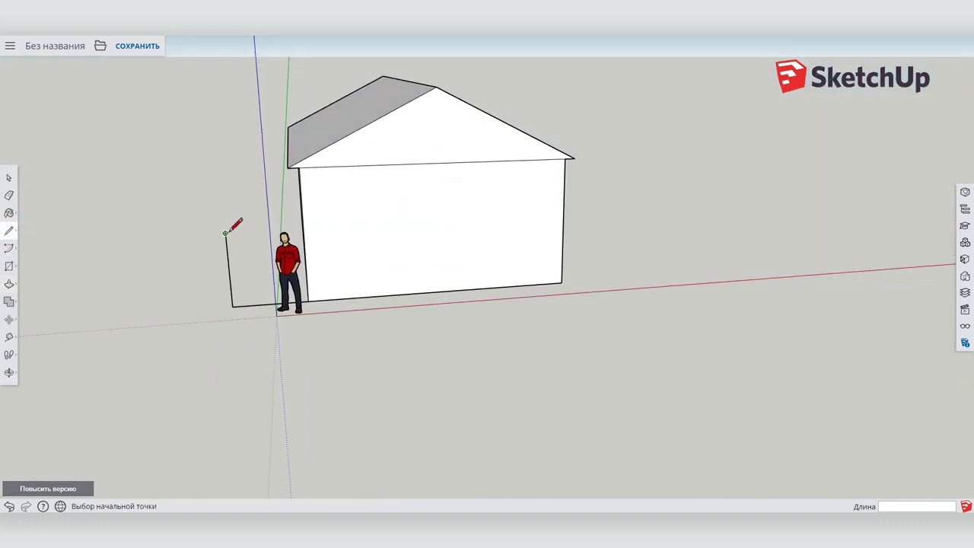
pyautogui.scroll(3, 226, 245)
pyautogui.click(233, 163)
pyautogui.moveTo(234, 125)
pyautogui.mouseDown(button='middle')
pyautogui.moveTo(229, 146)
pyautogui.moveTo(334, 133)
pyautogui.moveTo(354, 147)
pyautogui.moveTo(7, 239)
pyautogui.mouseUp(button='middle')
pyautogui.click(333, 131)
# Push/Pull the profile face into a long low box along the house side
pyautogui.click(10, 283)
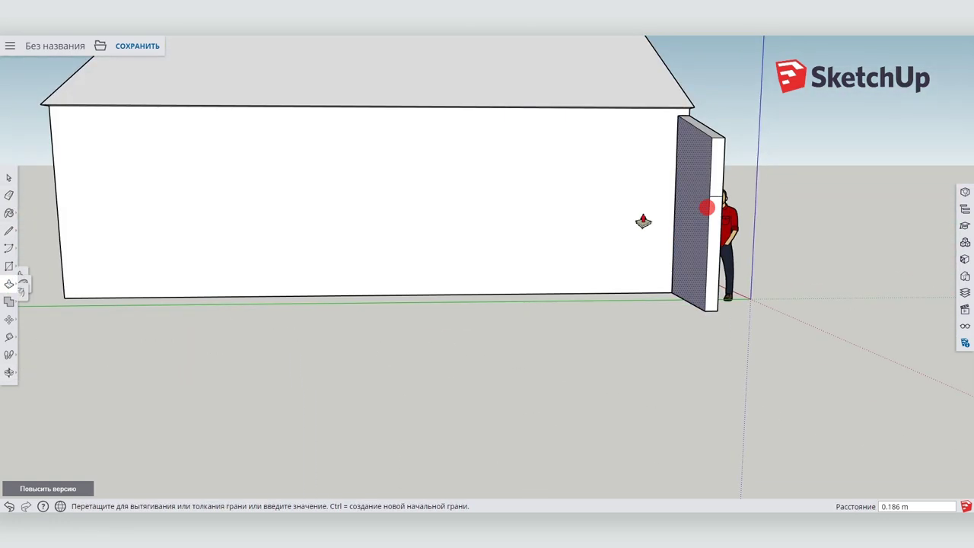
pyautogui.moveTo(642, 222); pyautogui.dragTo(111, 263)
pyautogui.moveTo(111, 262)
pyautogui.mouseDown(button='middle')
pyautogui.moveTo(391, 226)
pyautogui.moveTo(365, 211)
pyautogui.moveTo(355, 254)
pyautogui.moveTo(384, 266)
pyautogui.moveTo(707, 167)
pyautogui.moveTo(482, 220)
pyautogui.moveTo(495, 263)
pyautogui.mouseUp(button='middle')
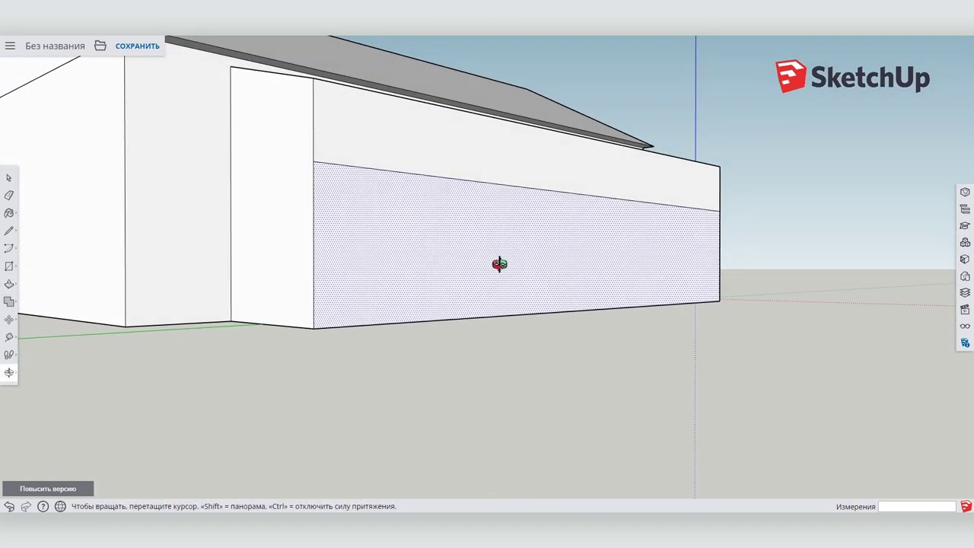
# Select and delete the stray horizontal edge on the extension
pyautogui.click(8, 179)
pyautogui.click(220, 211)
pyautogui.press('Delete')
pyautogui.moveTo(365, 248)
pyautogui.mouseDown(button='middle')
pyautogui.moveTo(152, 259)
pyautogui.moveTo(426, 284)
pyautogui.moveTo(178, 246)
pyautogui.moveTo(273, 297)
pyautogui.moveTo(520, 252)
pyautogui.moveTo(302, 322)
pyautogui.moveTo(370, 289)
pyautogui.mouseUp(button='middle')
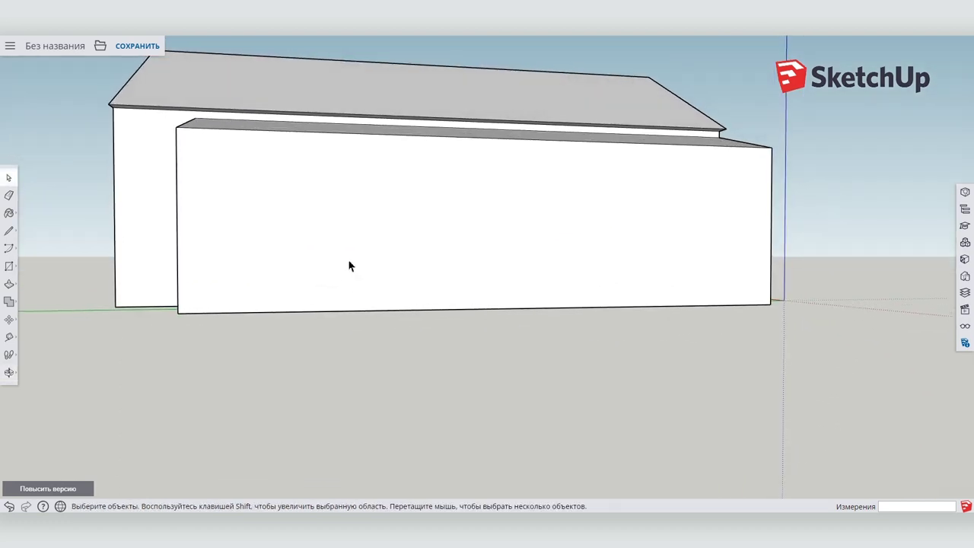
# Place a height guide and draw two window rectangles on the extension's front wall
pyautogui.click(9, 336)
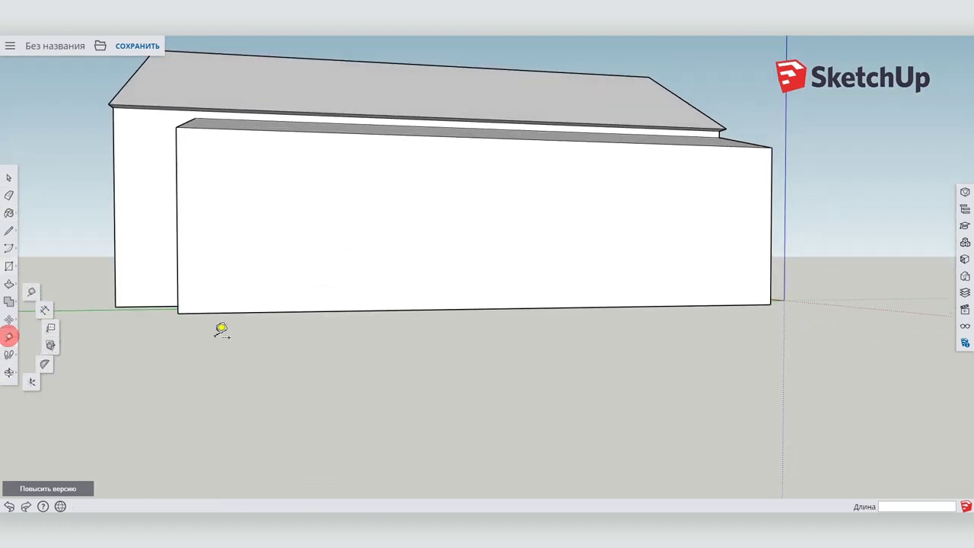
pyautogui.click(455, 137)
pyautogui.click(462, 239)
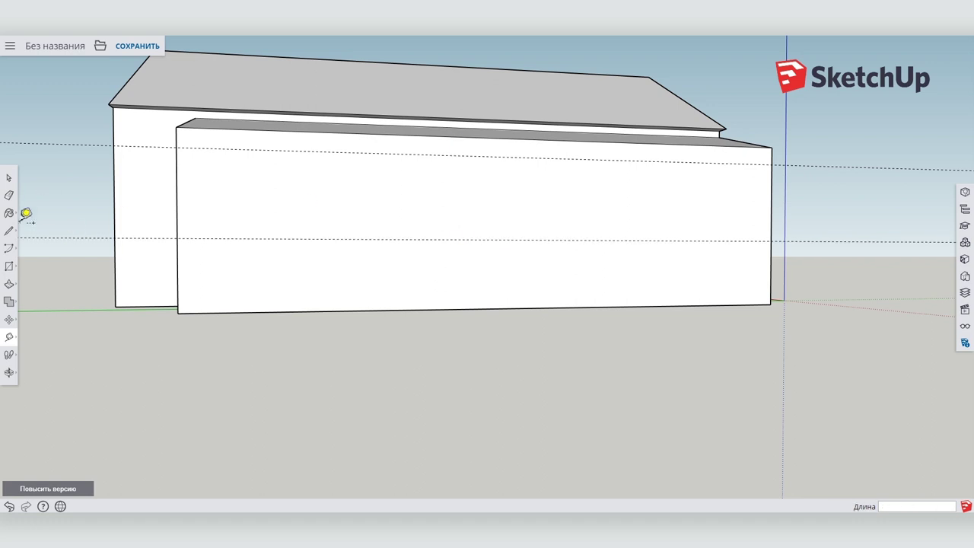
pyautogui.click(9, 265)
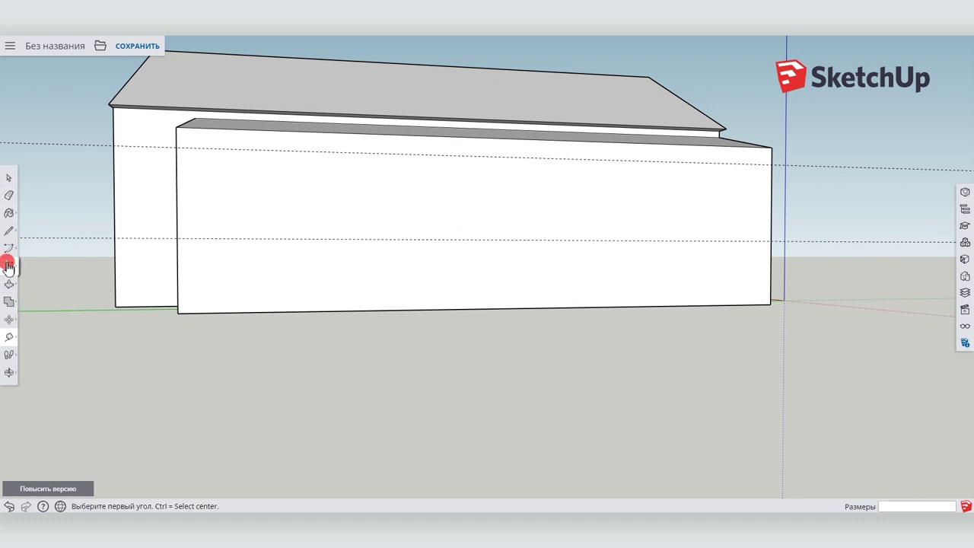
pyautogui.click(206, 238)
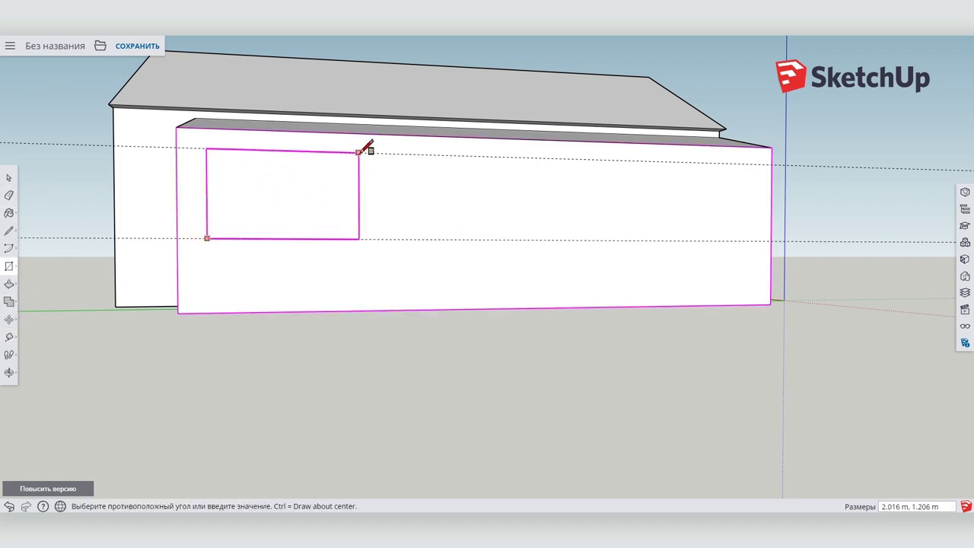
pyautogui.click(411, 153)
pyautogui.click(544, 159)
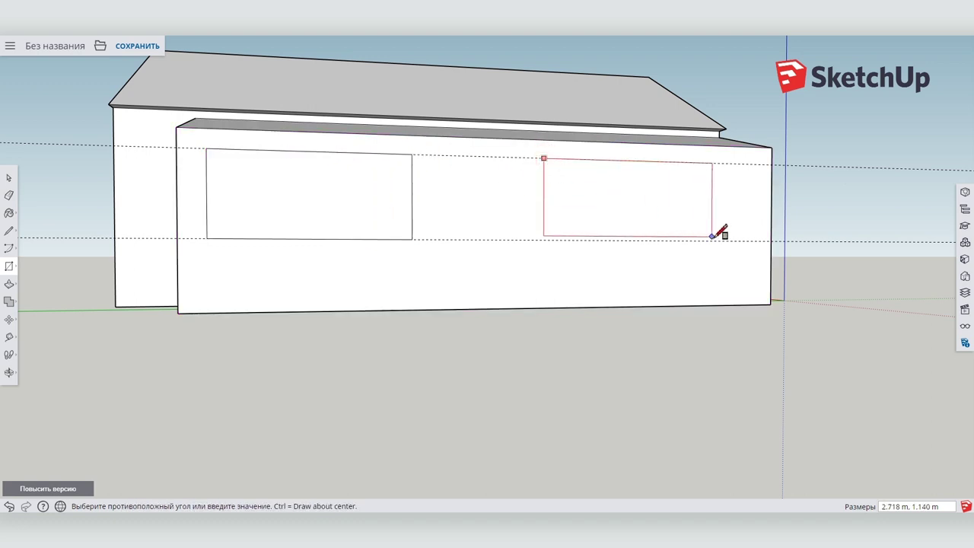
pyautogui.click(733, 240)
pyautogui.moveTo(735, 233)
pyautogui.mouseDown(button='middle')
pyautogui.moveTo(601, 290)
pyautogui.moveTo(675, 224)
pyautogui.mouseUp(button='middle')
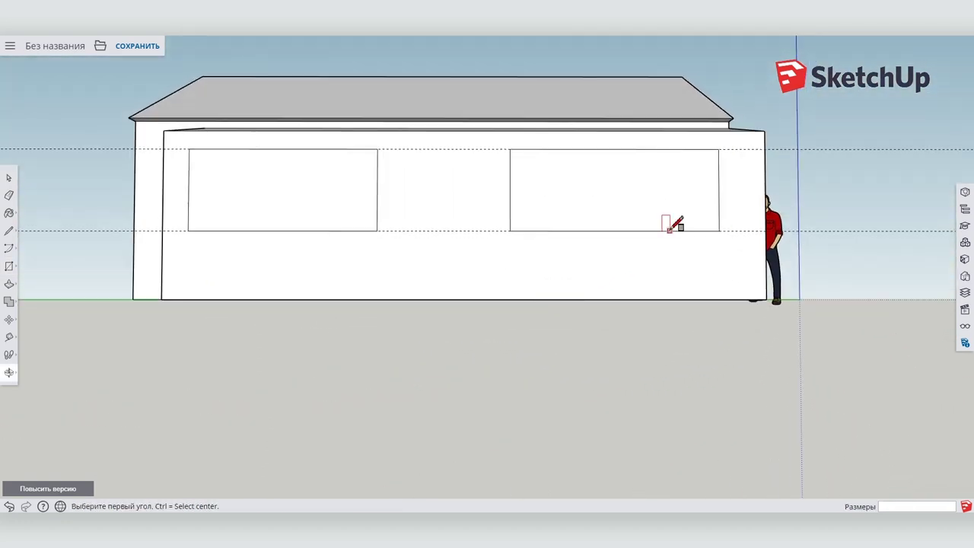
# Draw the door outline between the two windows, from the wall base up
pyautogui.click(9, 229)
pyautogui.click(392, 299)
pyautogui.click(392, 145)
pyautogui.click(495, 144)
pyautogui.click(494, 299)
pyautogui.moveTo(495, 299)
pyautogui.mouseDown(button='middle')
pyautogui.moveTo(156, 296)
pyautogui.moveTo(424, 279)
pyautogui.moveTo(315, 259)
pyautogui.mouseUp(button='middle')
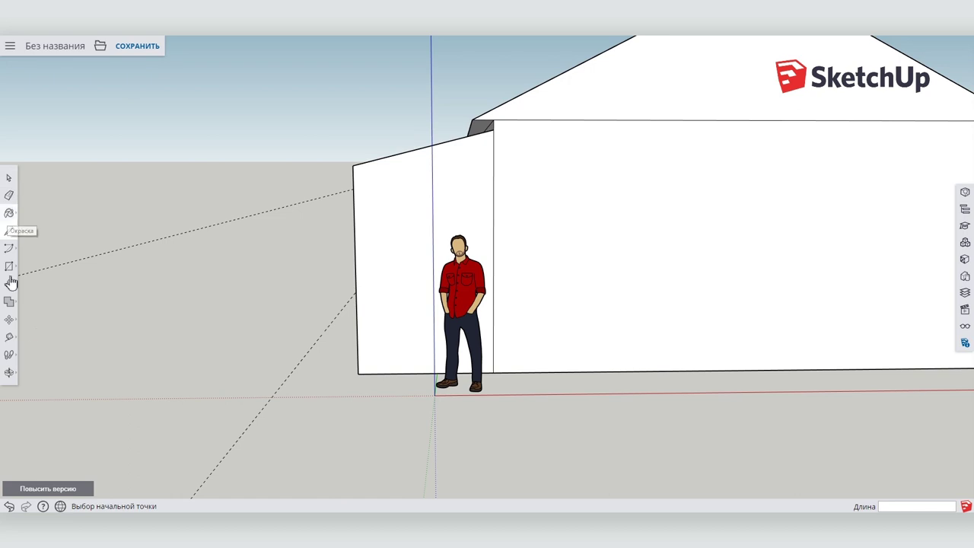
# Place a Tape Measure guide and draw a window rectangle on the extension's end wall
pyautogui.click(10, 337)
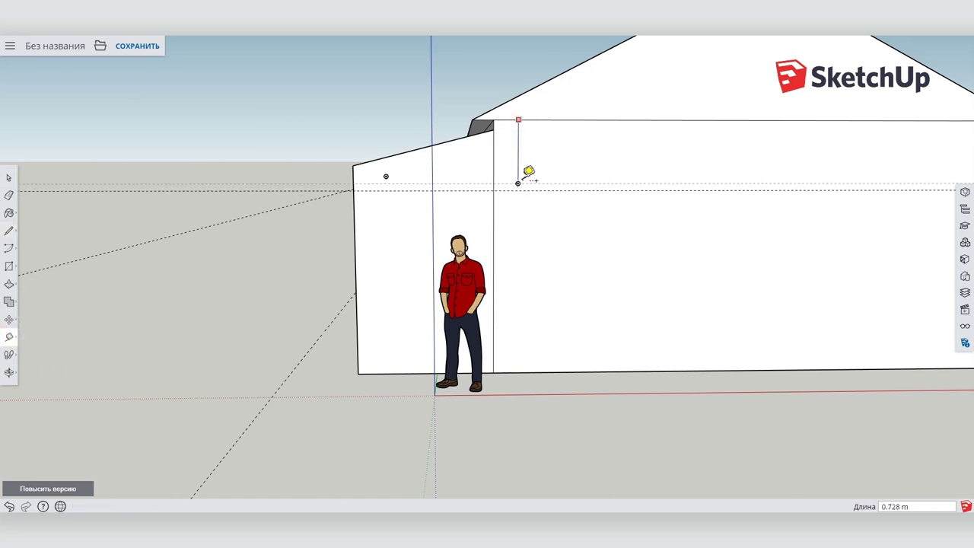
pyautogui.click(9, 177)
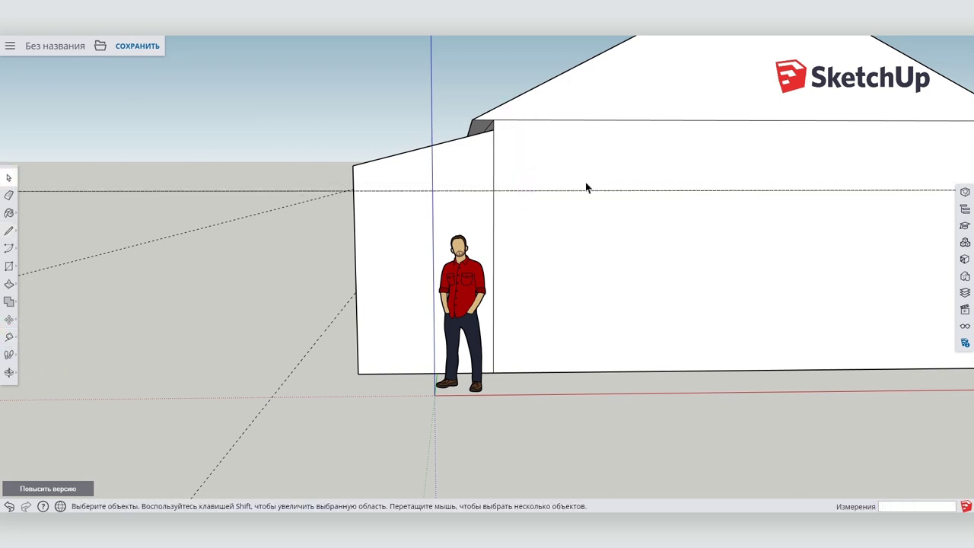
pyautogui.moveTo(586, 196)
pyautogui.mouseDown(button='middle')
pyautogui.moveTo(446, 193)
pyautogui.moveTo(700, 169)
pyautogui.moveTo(528, 365)
pyautogui.mouseUp(button='middle')
pyautogui.press('r')
pyautogui.click(437, 179)
pyautogui.click(604, 326)
pyautogui.moveTo(604, 327)
pyautogui.mouseDown(button='middle')
pyautogui.moveTo(718, 329)
pyautogui.moveTo(556, 239)
pyautogui.moveTo(593, 296)
pyautogui.mouseUp(button='middle')
pyautogui.click(9, 230)
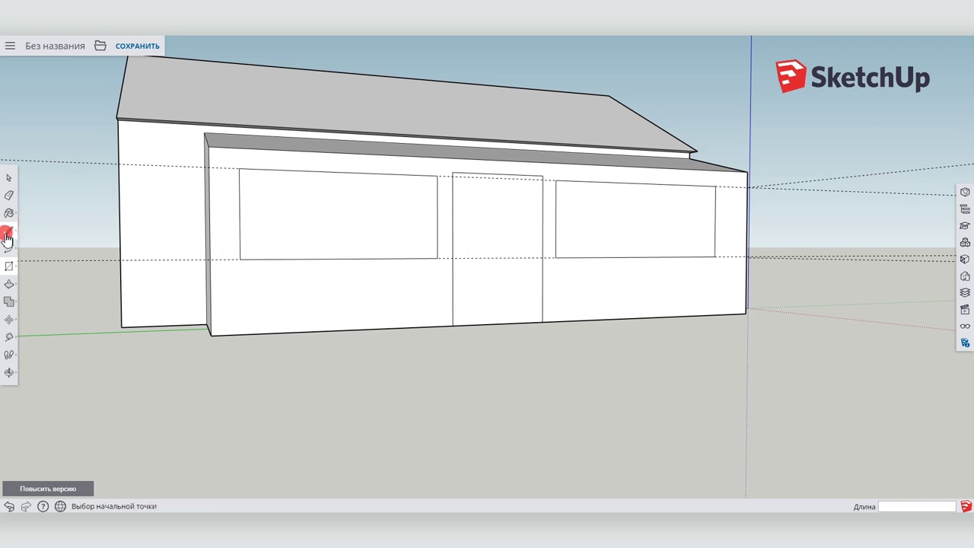
# Draw vertical lines from the midpoints across both front window rectangles to split them into panes
pyautogui.click(343, 172)
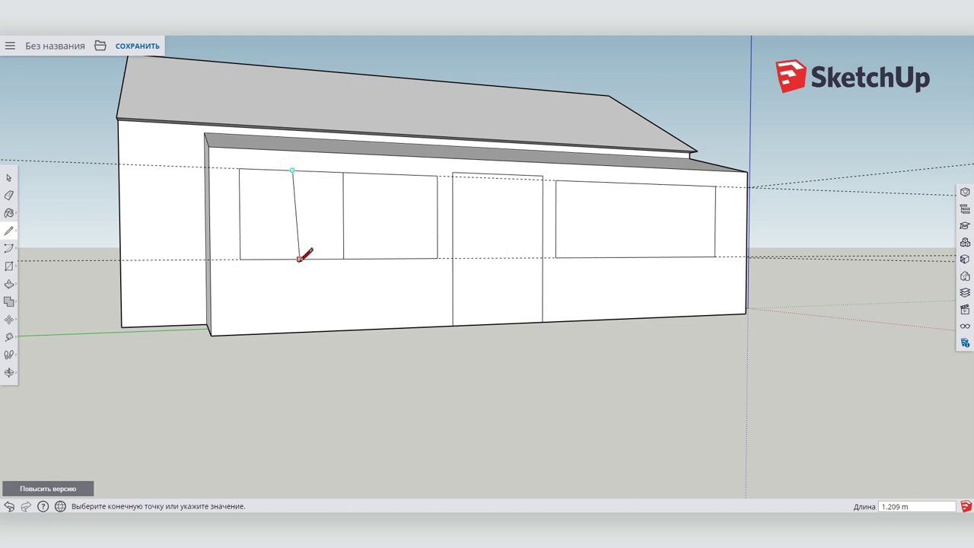
pyautogui.click(391, 259)
pyautogui.moveTo(391, 258); pyautogui.dragTo(556, 185, button='middle')
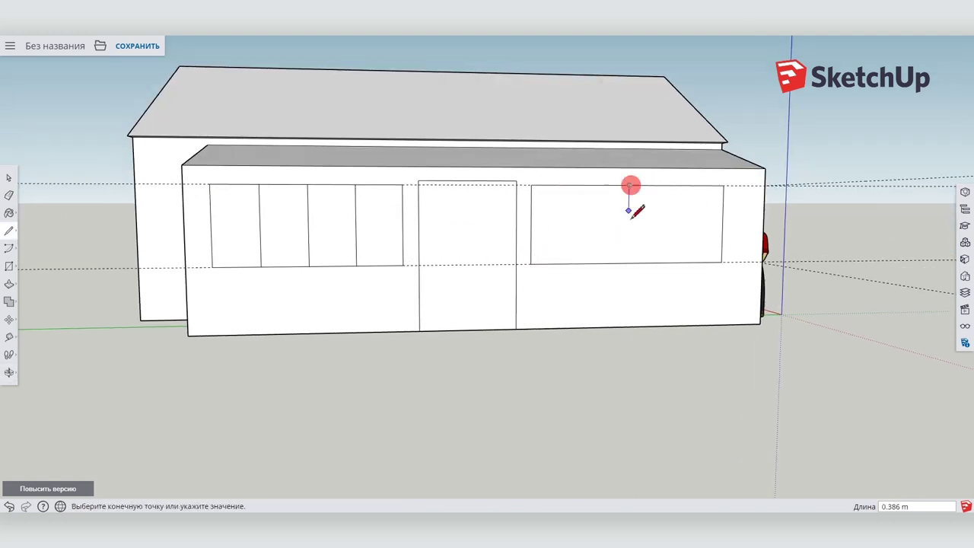
pyautogui.click(674, 268)
pyautogui.scroll(2, 487, 241)
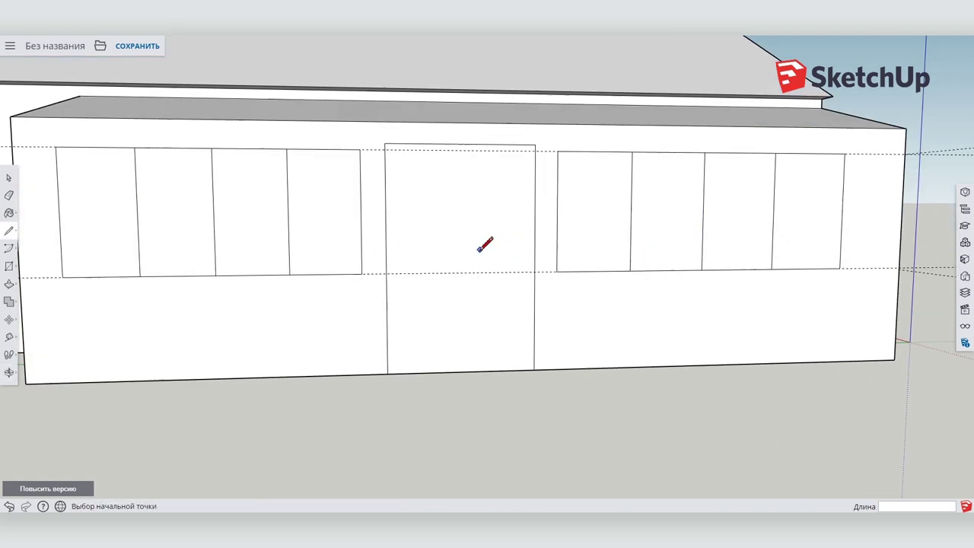
pyautogui.scroll(2, 475, 241)
# Offset the door outline inward to create a thin door frame
pyautogui.click(9, 284)
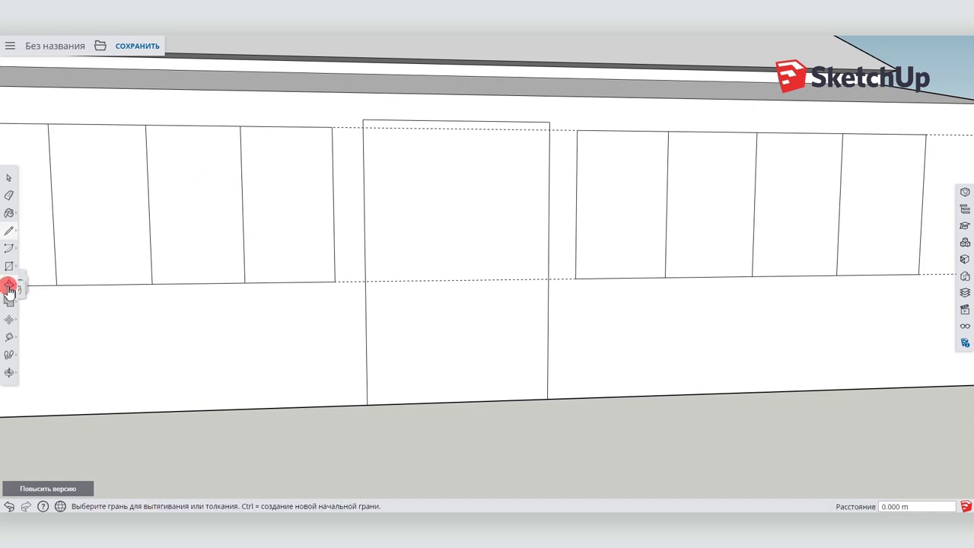
pyautogui.click(34, 305)
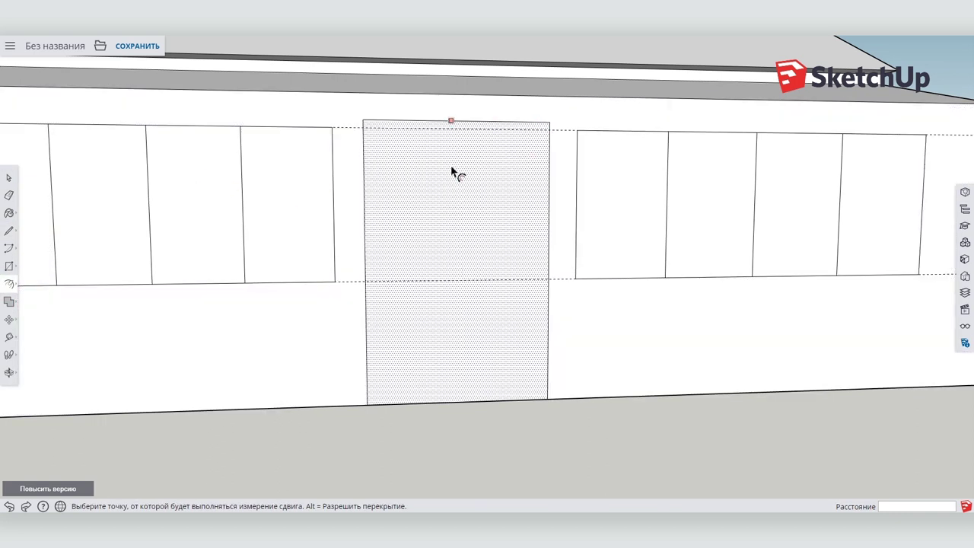
pyautogui.click(408, 127)
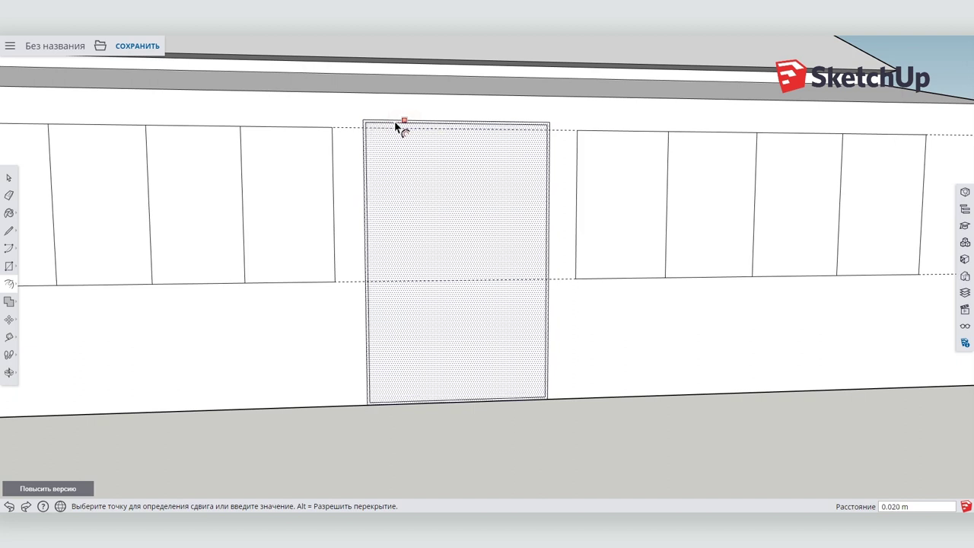
pyautogui.click(397, 127)
pyautogui.scroll(2, 411, 152)
# Push the inner door panel into the wall and orbit to view the house
pyautogui.click(9, 283)
pyautogui.doubleClick(451, 265)
pyautogui.scroll(-3, 450, 264)
pyautogui.moveTo(420, 228)
pyautogui.mouseDown(button='middle')
pyautogui.moveTo(494, 224)
pyautogui.moveTo(734, 272)
pyautogui.moveTo(863, 211)
pyautogui.mouseUp(button='middle')
# Draw a circle on the gable wall for a round window, then bring up the Materials panel
pyautogui.click(10, 263)
pyautogui.click(28, 265)
pyautogui.click(804, 155)
pyautogui.moveTo(804, 156)
pyautogui.mouseDown(button='middle')
pyautogui.moveTo(863, 215)
pyautogui.moveTo(922, 152)
pyautogui.moveTo(916, 222)
pyautogui.moveTo(634, 295)
pyautogui.moveTo(691, 254)
pyautogui.moveTo(750, 236)
pyautogui.mouseUp(button='middle')
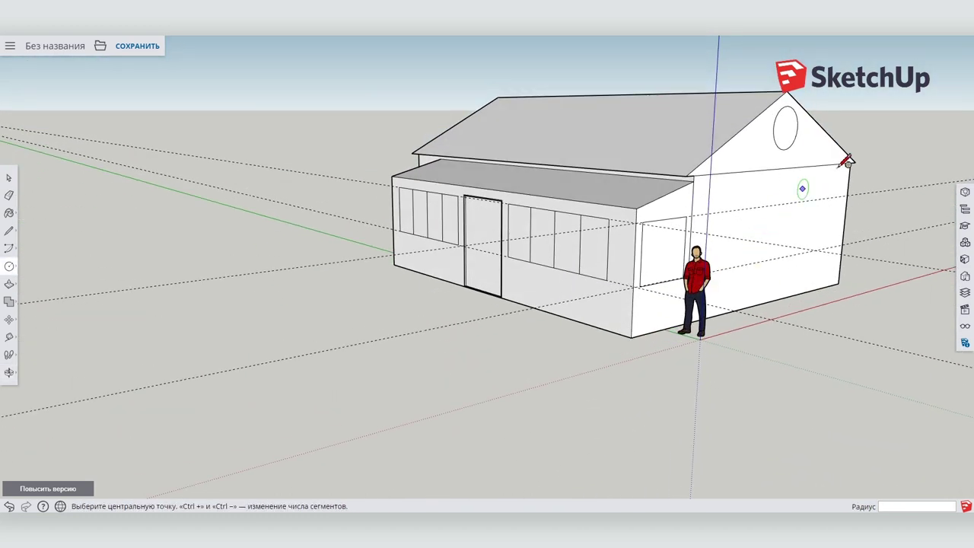
pyautogui.click(965, 260)
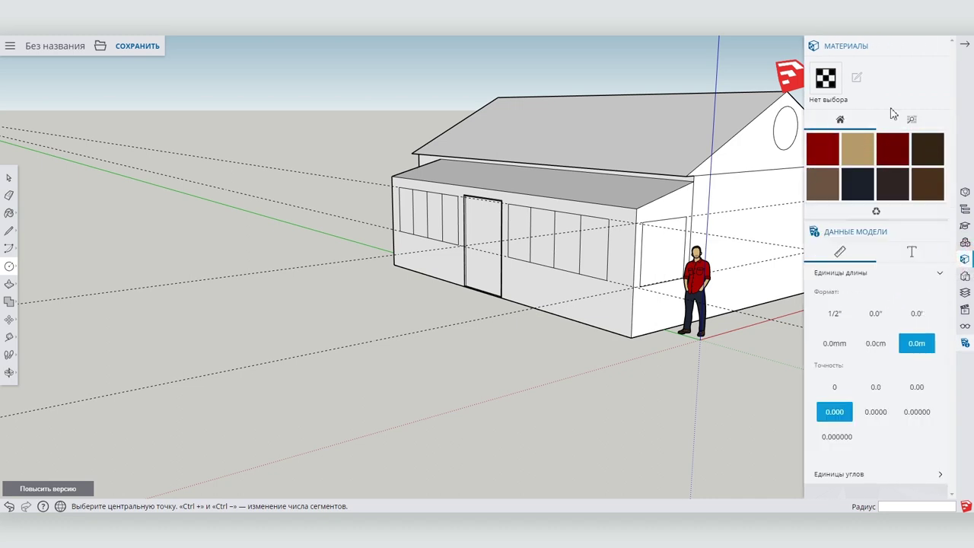
# Paint the three windows and the round gable window with blue glass
pyautogui.click(912, 119)
pyautogui.click(856, 293)
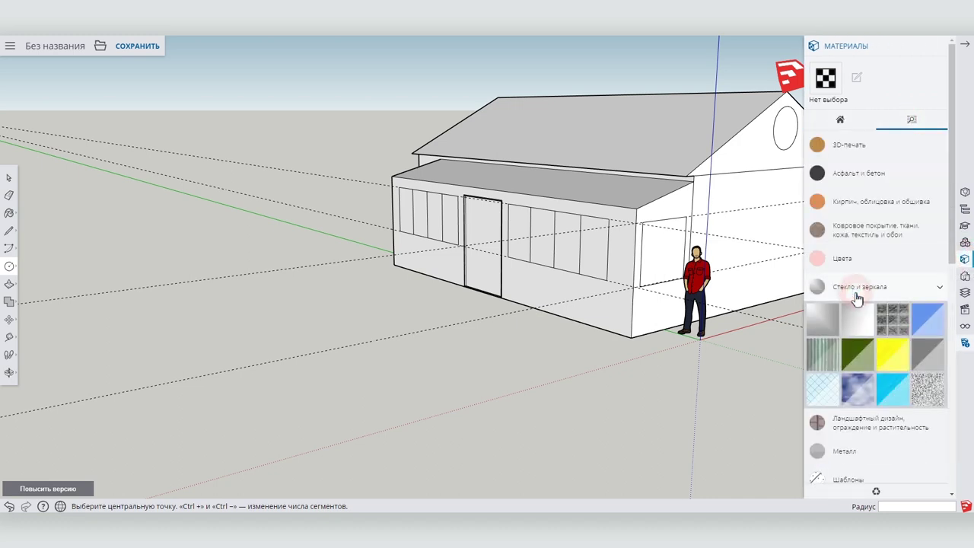
pyautogui.click(928, 318)
pyautogui.click(518, 220)
pyautogui.click(571, 236)
pyautogui.click(662, 251)
pyautogui.click(785, 129)
# Paint the door with a wood material
pyautogui.moveTo(702, 211)
pyautogui.mouseDown(button='middle')
pyautogui.moveTo(534, 179)
pyautogui.moveTo(677, 200)
pyautogui.mouseUp(button='middle')
pyautogui.scroll(3, 676, 200)
pyautogui.scroll(-5, 957, 365)
pyautogui.click(842, 394)
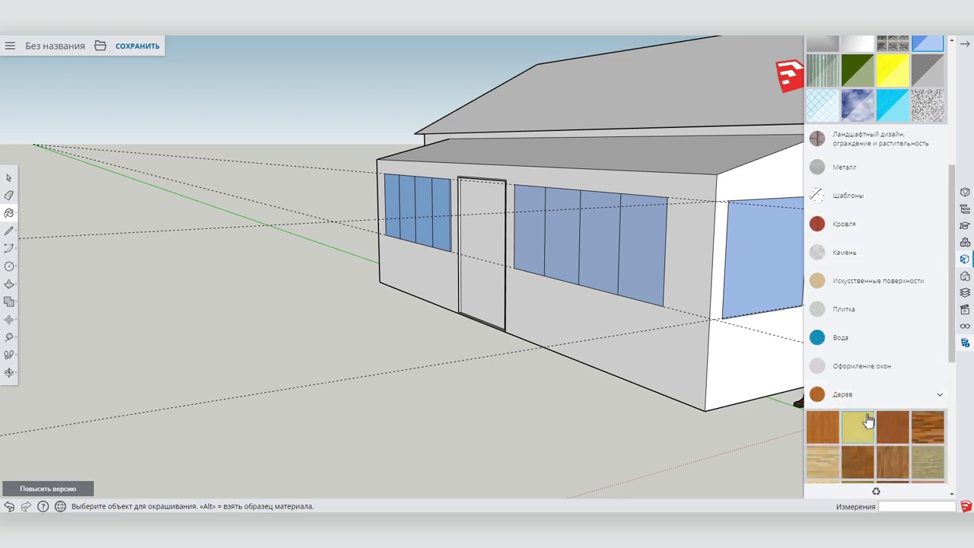
pyautogui.scroll(-4, 875, 365)
pyautogui.click(892, 309)
pyautogui.click(489, 241)
# Paint the lower roof and main roof with brown shingles
pyautogui.moveTo(491, 293)
pyautogui.mouseDown(button='middle')
pyautogui.moveTo(573, 278)
pyautogui.moveTo(578, 251)
pyautogui.mouseUp(button='middle')
pyautogui.scroll(-3, 578, 252)
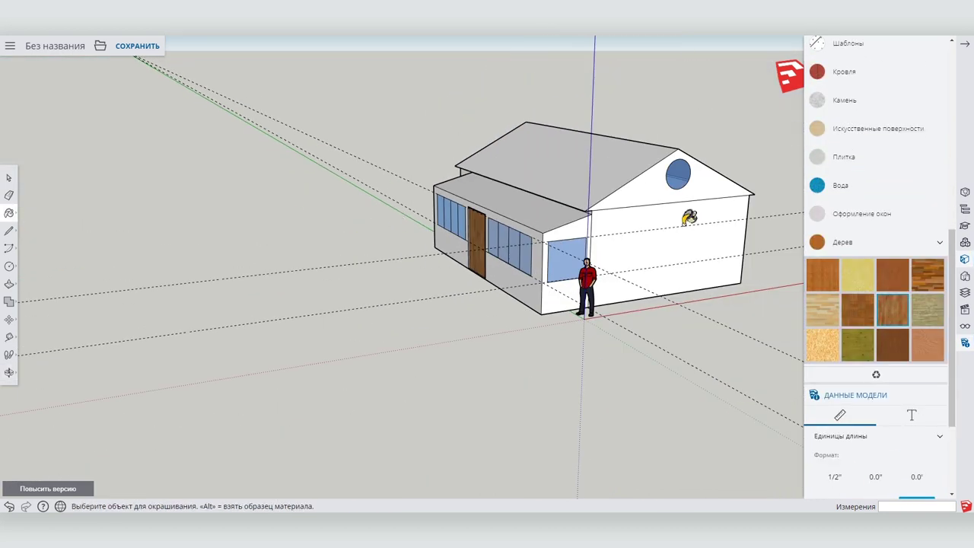
pyautogui.click(844, 72)
pyautogui.click(893, 139)
pyautogui.click(447, 194)
pyautogui.click(504, 172)
# Draw a small rectangle on the door and pull it out as a door handle
pyautogui.moveTo(506, 169)
pyautogui.mouseDown(button='middle')
pyautogui.moveTo(683, 152)
pyautogui.moveTo(707, 251)
pyautogui.mouseUp(button='middle')
pyautogui.scroll(5, 578, 266)
pyautogui.scroll(-3, 572, 267)
pyautogui.press('r')
pyautogui.scroll(3, 573, 268)
pyautogui.moveTo(491, 229); pyautogui.dragTo(507, 294)
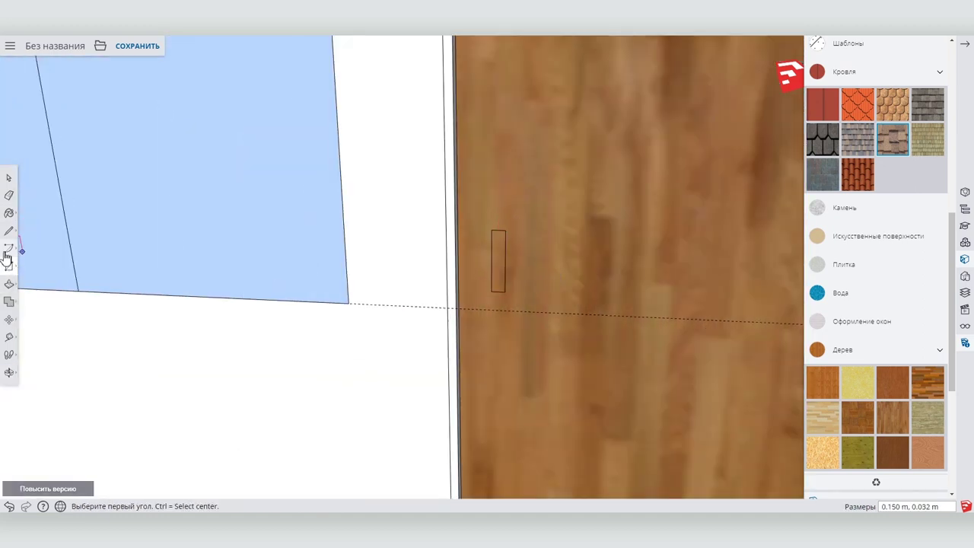
pyautogui.press('p')
pyautogui.moveTo(502, 294); pyautogui.dragTo(289, 190, button='middle')
pyautogui.moveTo(499, 263); pyautogui.dragTo(668, 285)
# Paint the side window's frame with wood
pyautogui.scroll(-5, 667, 285)
pyautogui.scroll(5, 613, 293)
pyautogui.moveTo(268, 228)
pyautogui.mouseDown(button='middle')
pyautogui.moveTo(469, 148)
pyautogui.moveTo(487, 190)
pyautogui.mouseUp(button='middle')
pyautogui.click(893, 417)
pyautogui.click(579, 145)
pyautogui.scroll(-3, 579, 145)
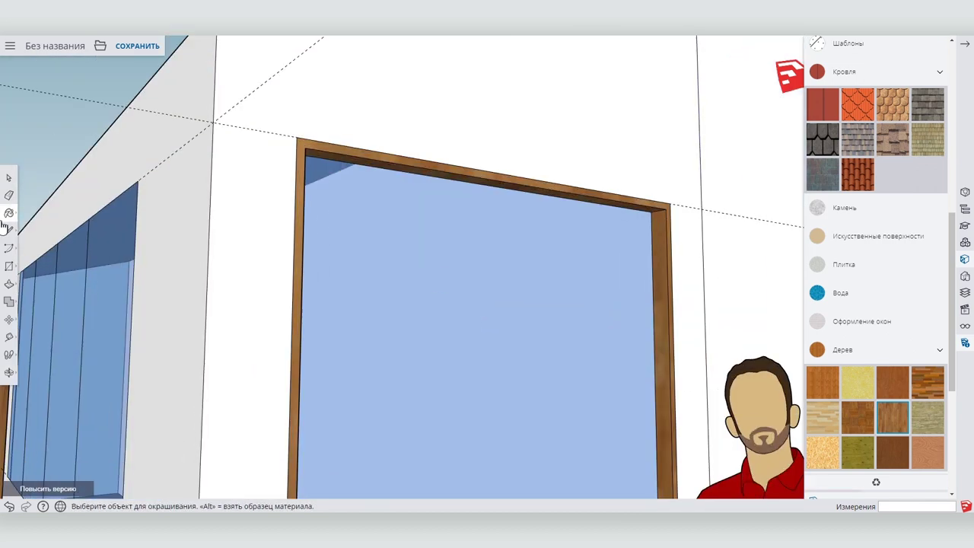
pyautogui.press('p')
pyautogui.scroll(-5, 563, 305)
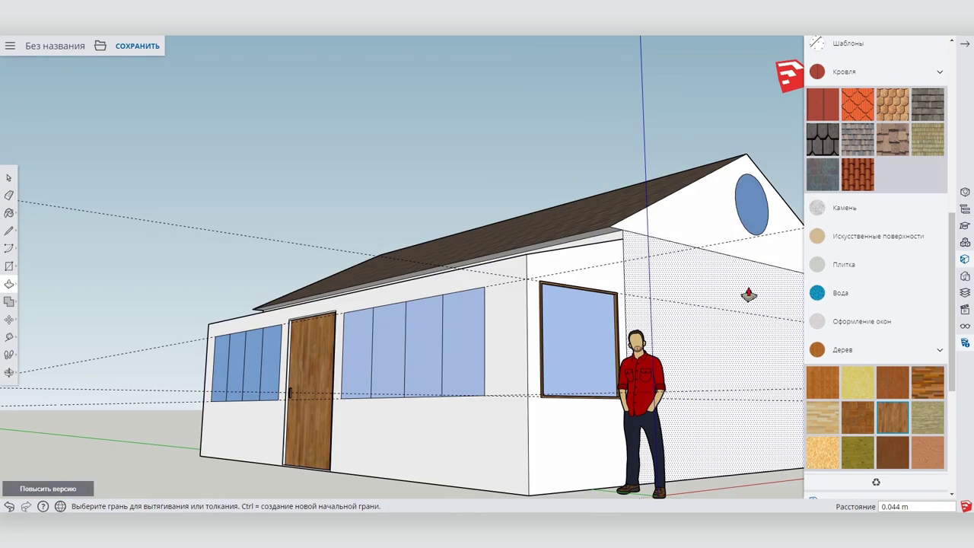
pyautogui.moveTo(749, 295); pyautogui.dragTo(429, 235, button='middle')
pyautogui.scroll(-5, 629, 378)
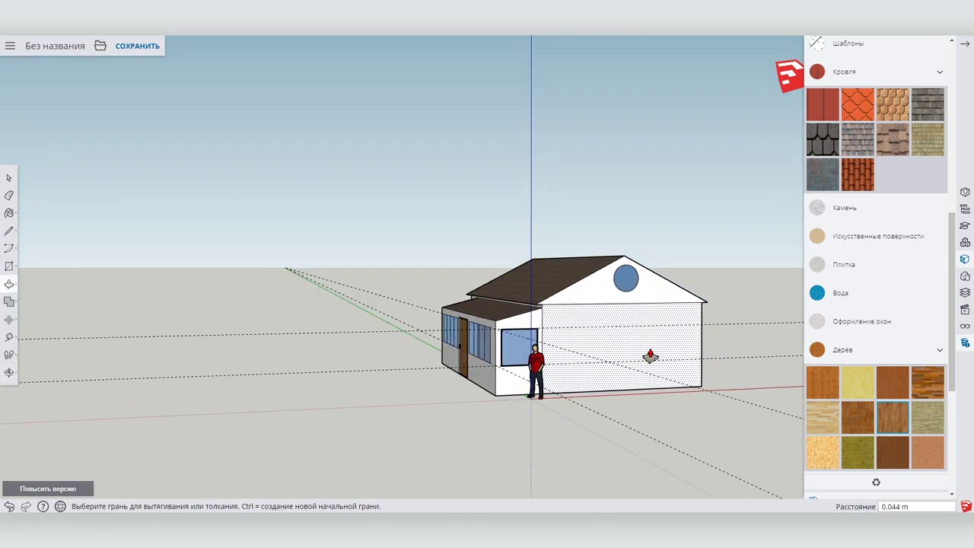
# Save the house as Дом-3 in the Trimble Connect SketchUp project folder
pyautogui.click(34, 50)
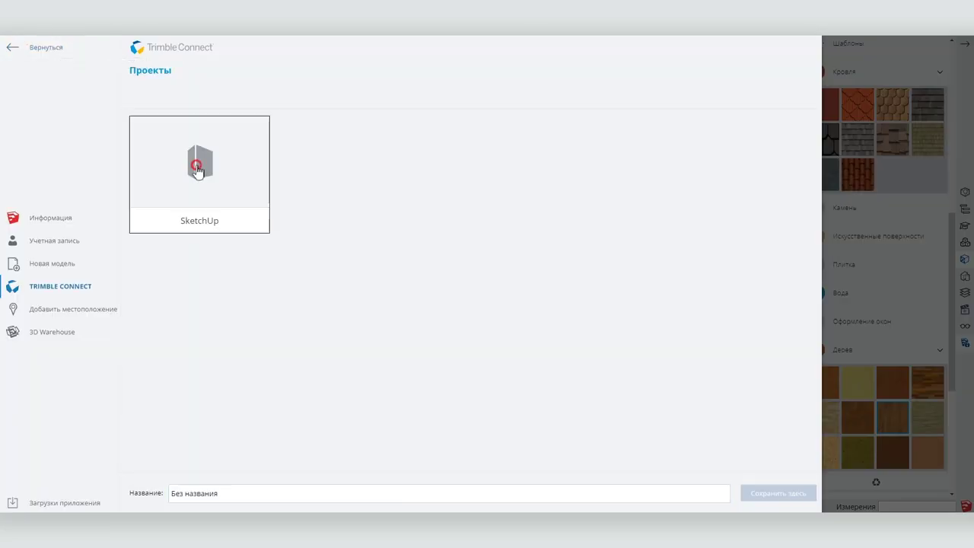
pyautogui.click(194, 194)
pyautogui.click(223, 494)
pyautogui.press('Return')
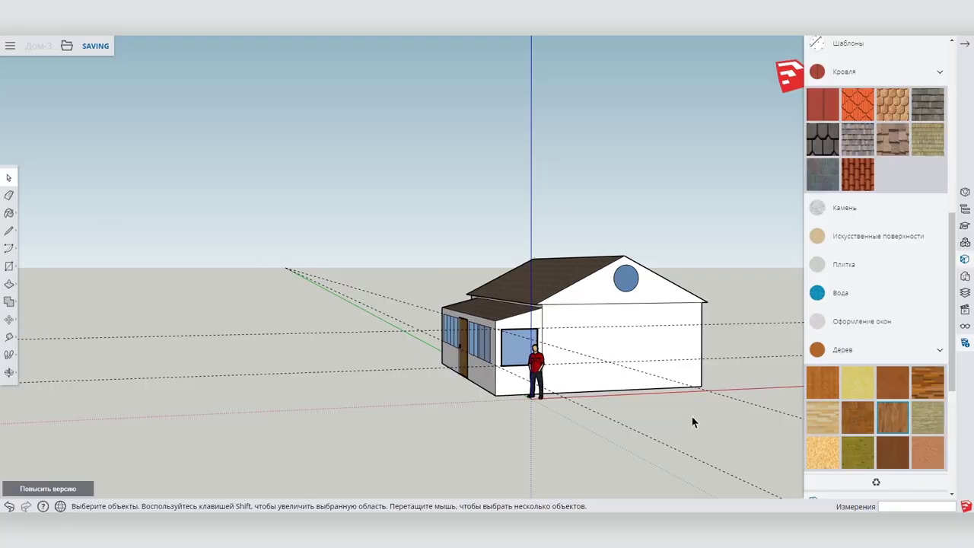
# Open the arabic+city+II model from the project
pyautogui.click(10, 47)
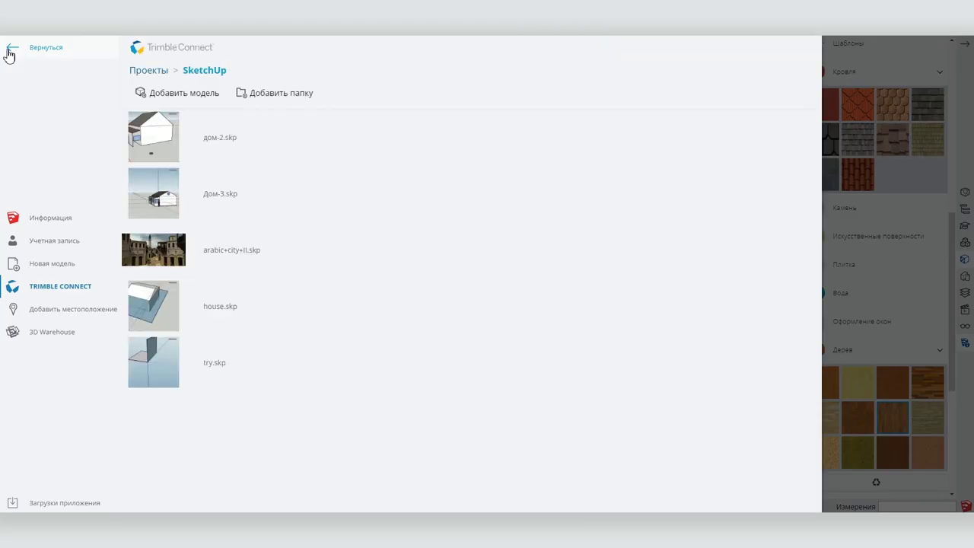
pyautogui.click(241, 257)
pyautogui.click(883, 504)
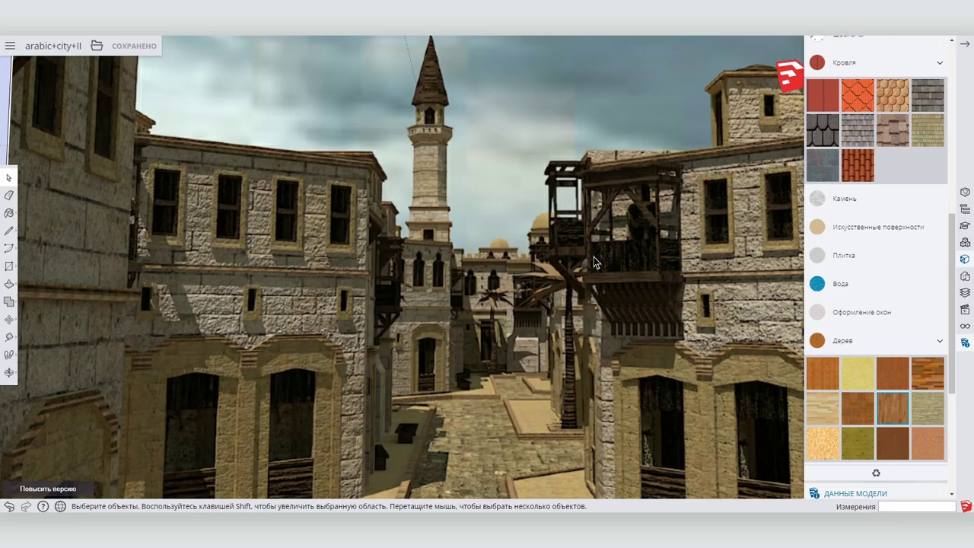
pyautogui.scroll(-5, 596, 263)
pyautogui.scroll(-3, 598, 256)
pyautogui.moveTo(598, 257)
pyautogui.mouseDown(button='middle')
pyautogui.moveTo(593, 364)
pyautogui.moveTo(593, 319)
pyautogui.moveTo(543, 228)
pyautogui.moveTo(413, 160)
pyautogui.moveTo(539, 190)
pyautogui.mouseUp(button='middle')
pyautogui.scroll(3, 593, 320)
pyautogui.scroll(3, 594, 319)
pyautogui.scroll(3, 594, 320)
pyautogui.scroll(5, 593, 320)
pyautogui.scroll(-3, 691, 147)
pyautogui.scroll(3, 756, 145)
pyautogui.scroll(3, 568, 237)
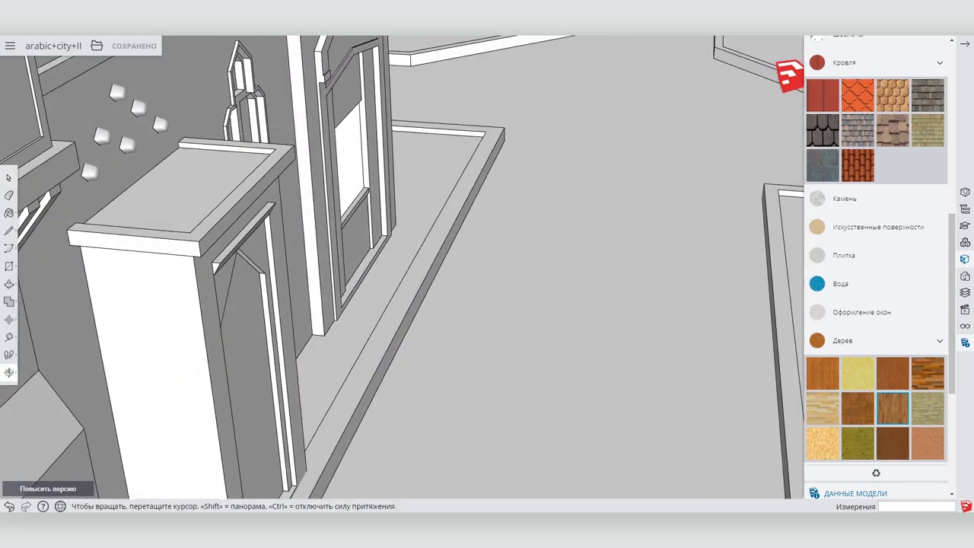
pyautogui.moveTo(632, 154); pyautogui.dragTo(650, 151, button='middle')
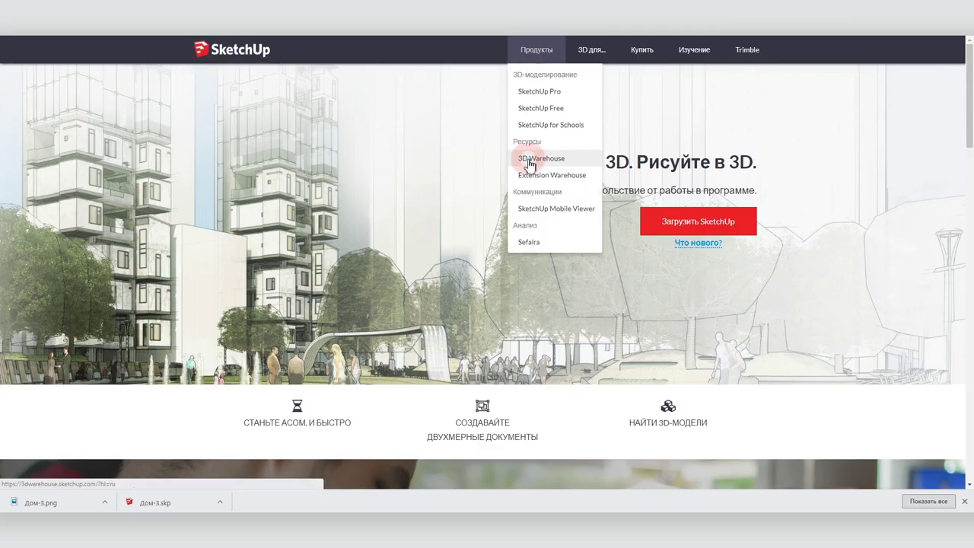
# Search 3D Warehouse for 'столы' and run the suggested 'столы мебель' query
pyautogui.click(529, 159)
pyautogui.write('столы')
pyautogui.press('Down')
pyautogui.press('Down')
pyautogui.press('Down')
pyautogui.press('Return')
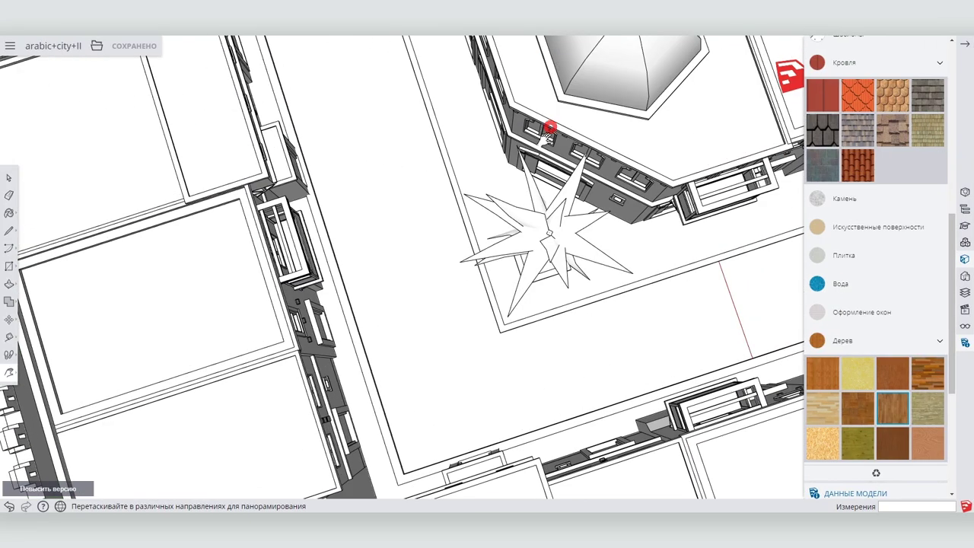
pyautogui.moveTo(559, 340); pyautogui.dragTo(418, 387)
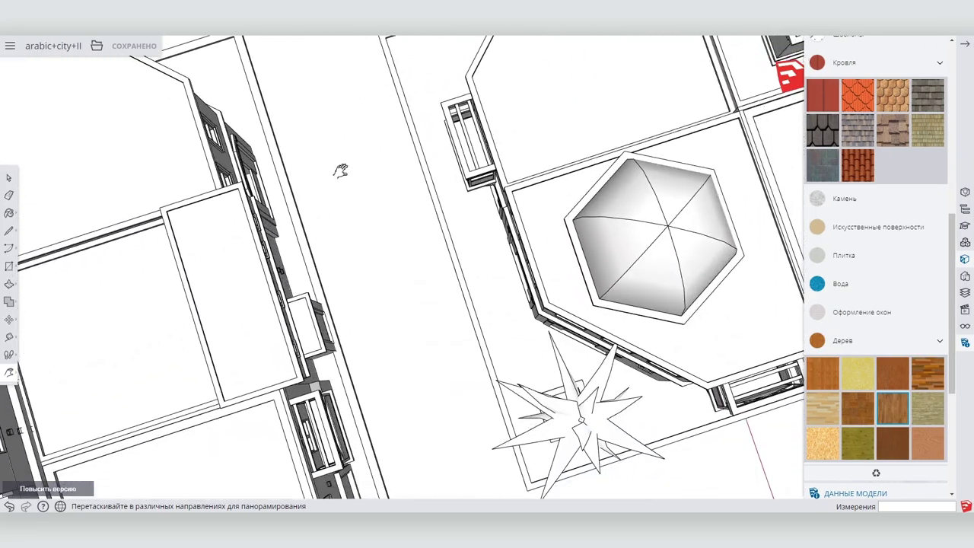
pyautogui.scroll(5, 311, 167)
pyautogui.moveTo(383, 203)
pyautogui.mouseDown()
pyautogui.moveTo(374, 261)
pyautogui.moveTo(391, 217)
pyautogui.moveTo(328, 205)
pyautogui.mouseUp()
pyautogui.moveTo(331, 215)
pyautogui.mouseDown(button='middle')
pyautogui.moveTo(469, 350)
pyautogui.moveTo(448, 104)
pyautogui.moveTo(515, 163)
pyautogui.moveTo(463, 279)
pyautogui.moveTo(383, 281)
pyautogui.moveTo(444, 281)
pyautogui.moveTo(476, 296)
pyautogui.moveTo(522, 300)
pyautogui.moveTo(548, 226)
pyautogui.moveTo(532, 320)
pyautogui.moveTo(552, 427)
pyautogui.mouseUp(button='middle')
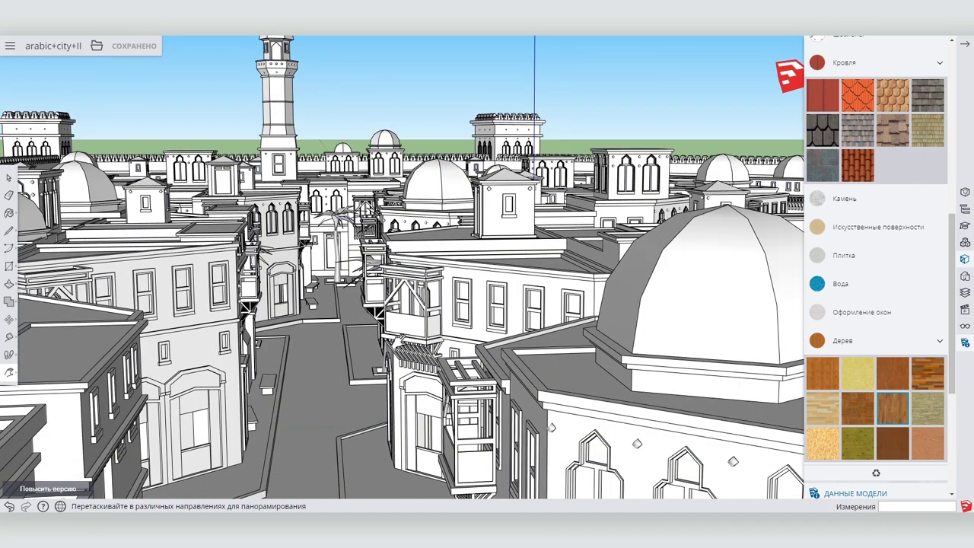
pyautogui.click(11, 47)
# Open the saved Дом-3 house and download it as Дом-3.skp
pyautogui.click(237, 201)
pyautogui.click(905, 502)
pyautogui.click(67, 46)
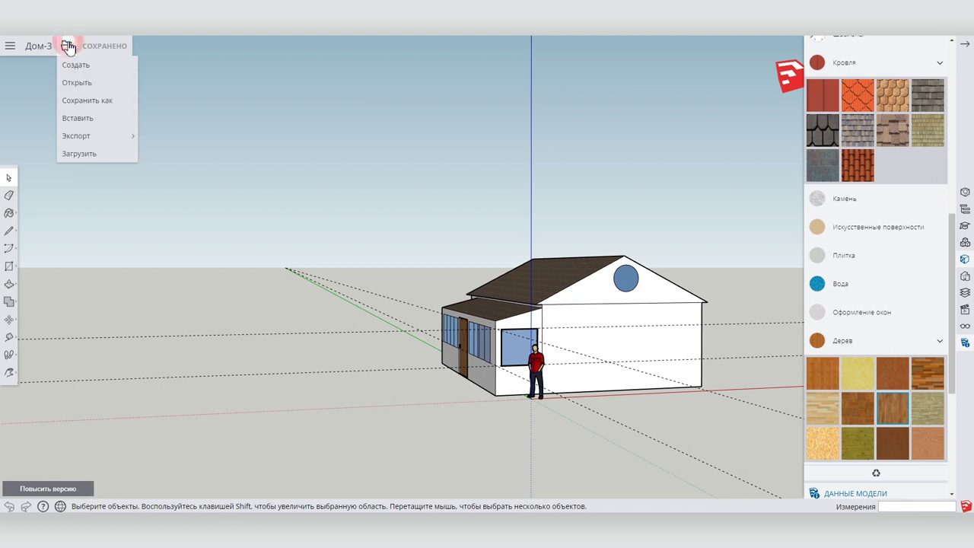
pyautogui.click(89, 156)
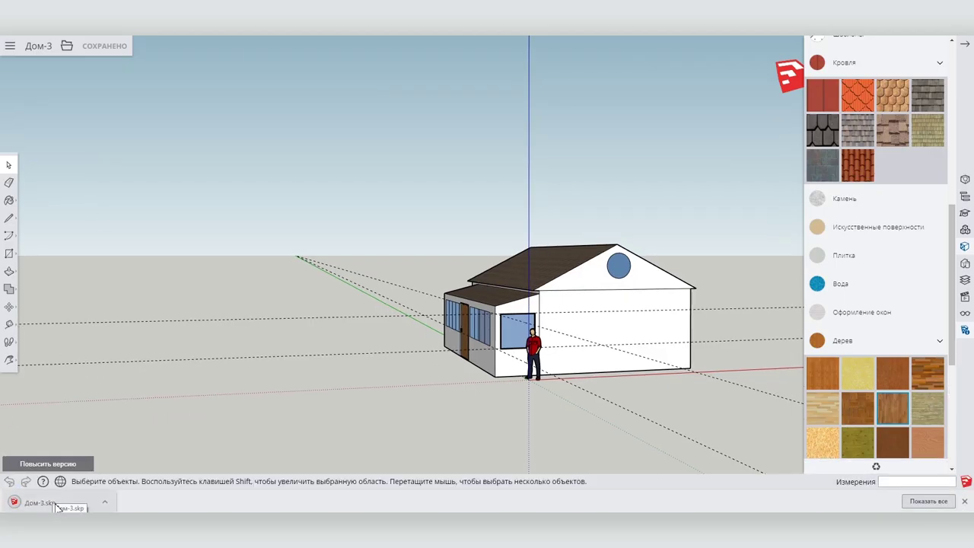
# Close the Materials panel and export a front view as the PNG Дом-3.png
pyautogui.click(965, 44)
pyautogui.moveTo(856, 313)
pyautogui.mouseDown(button='middle')
pyautogui.moveTo(654, 374)
pyautogui.moveTo(671, 363)
pyautogui.moveTo(256, 189)
pyautogui.mouseUp(button='middle')
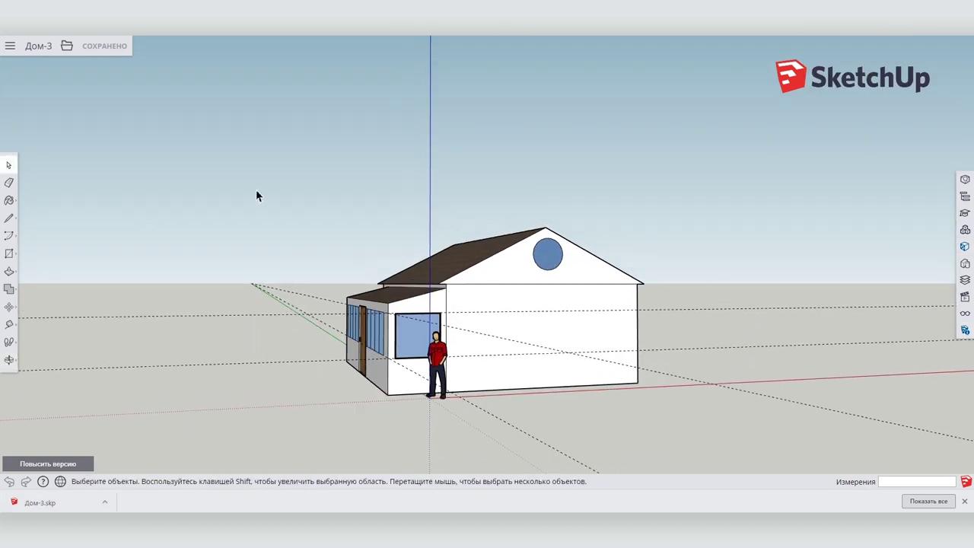
pyautogui.click(65, 50)
pyautogui.moveTo(76, 136)
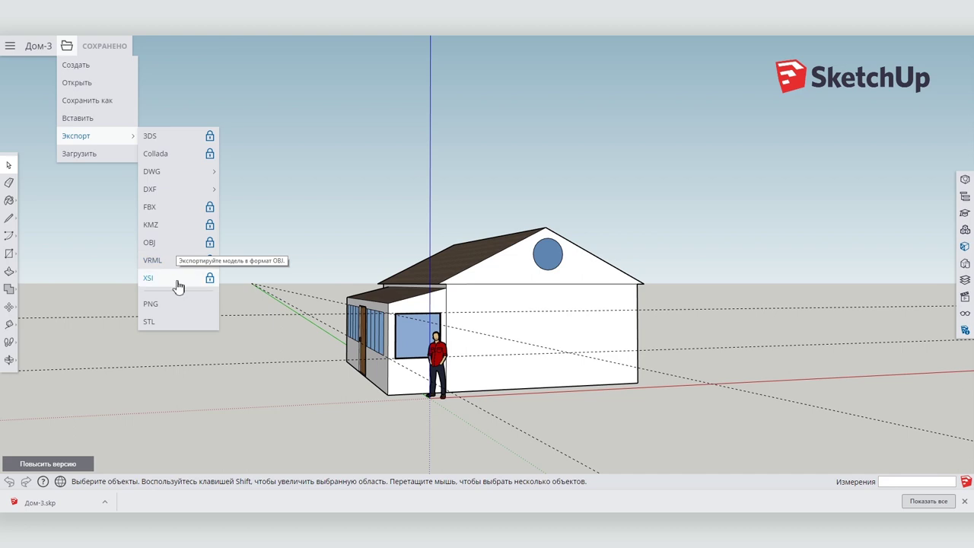
pyautogui.click(152, 303)
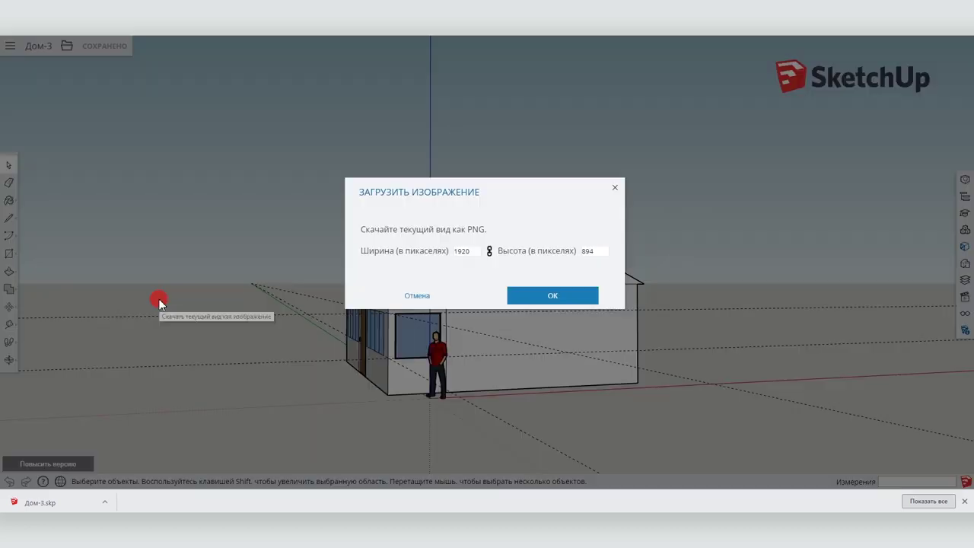
pyautogui.click(535, 297)
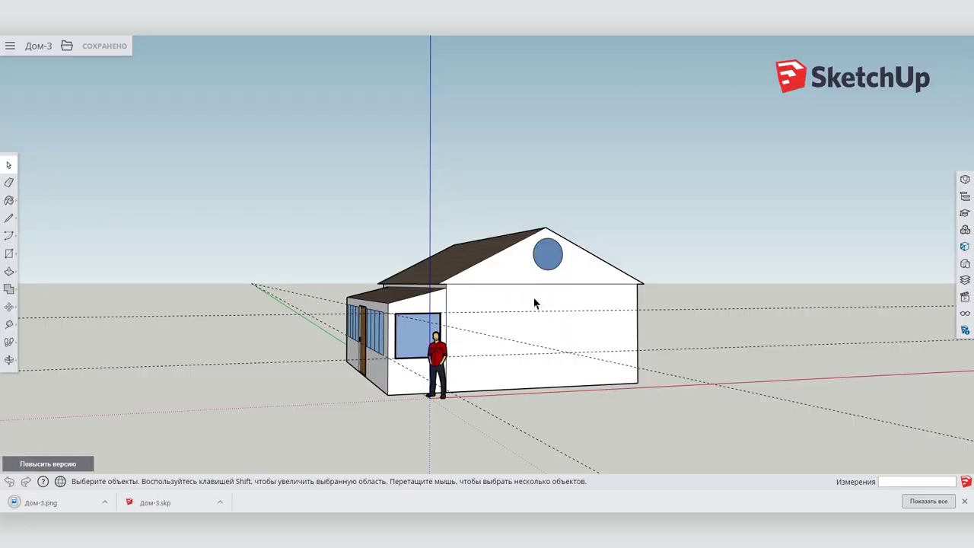